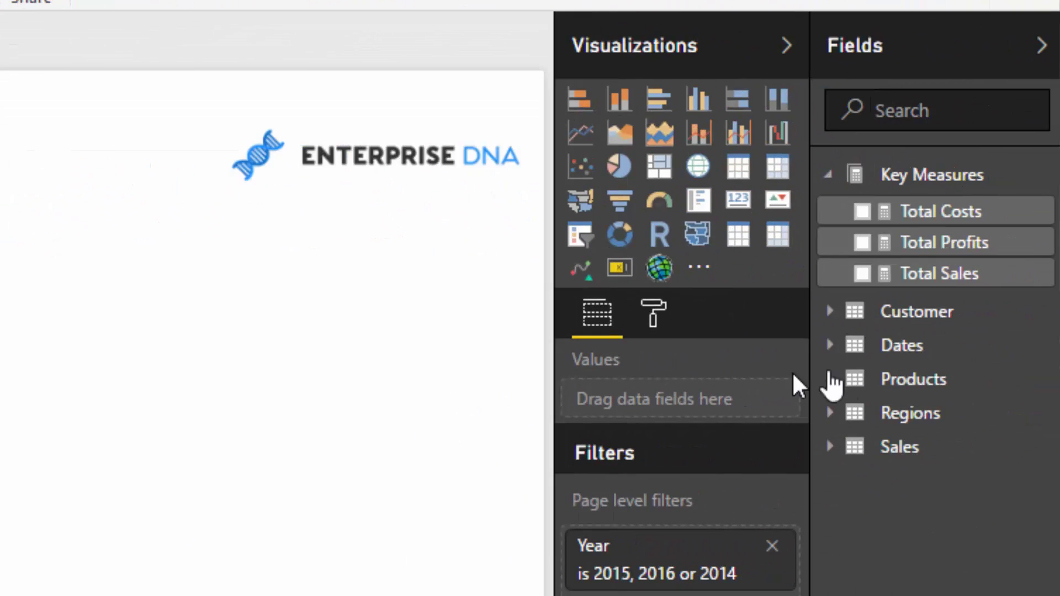
# Review the fields and rows of the Products table and the model's table relationships, and return to the report.
pyautogui.click(869, 381)
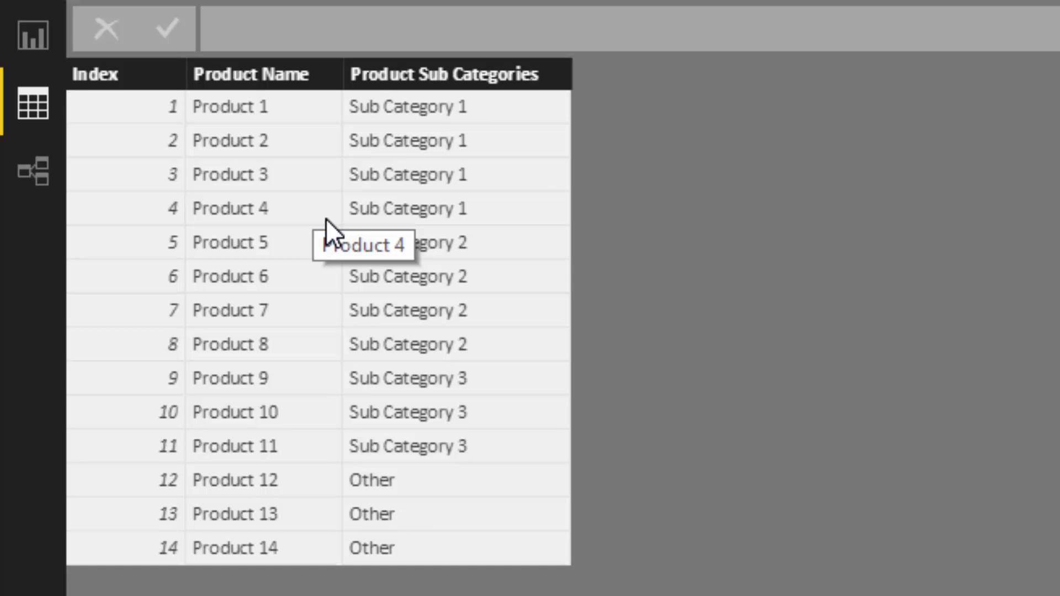
pyautogui.click(47, 180)
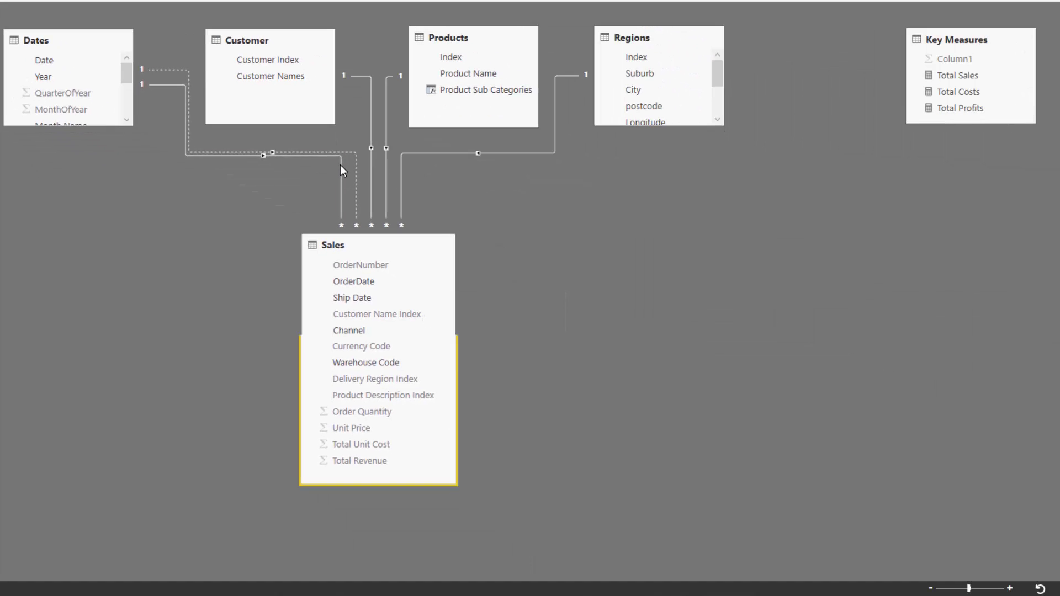
pyautogui.moveTo(340, 164)
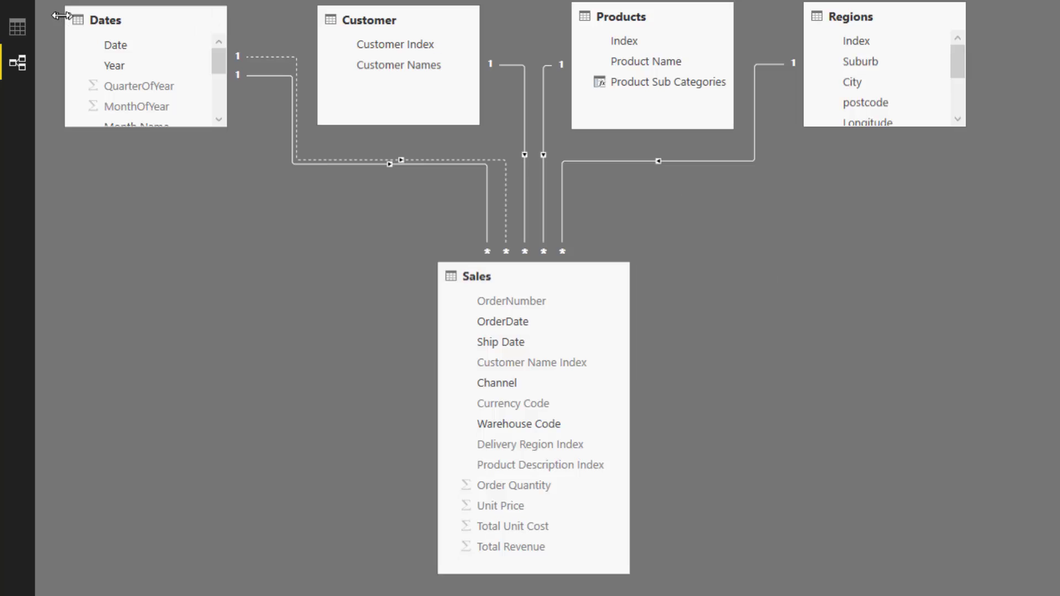
pyautogui.click(17, 2)
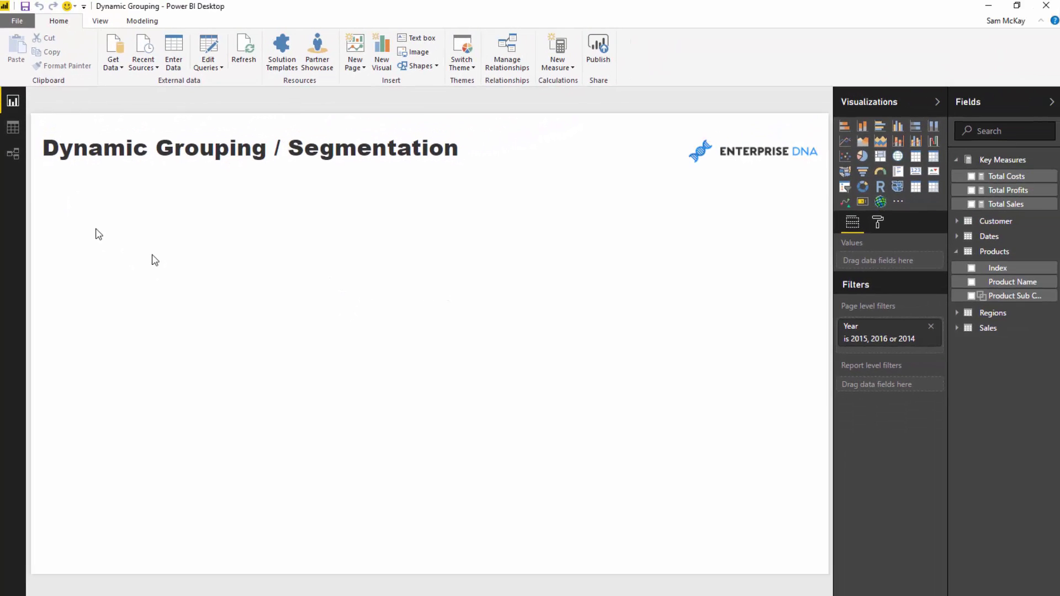
# Examine the formulas of the Total Profits and Total Sales measures in the Key Measures table.
pyautogui.click(17, 41)
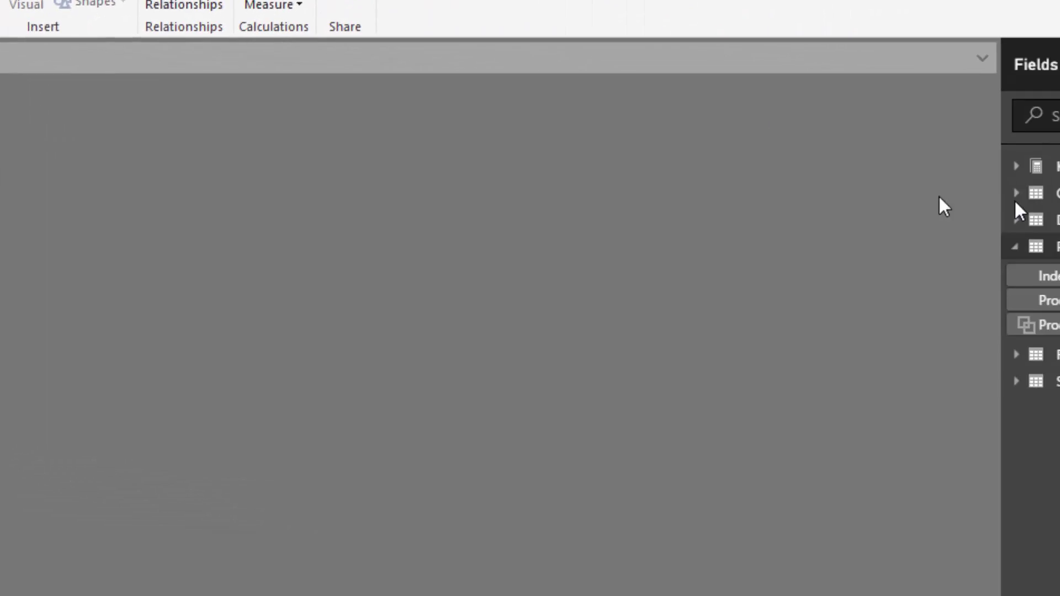
pyautogui.click(1021, 167)
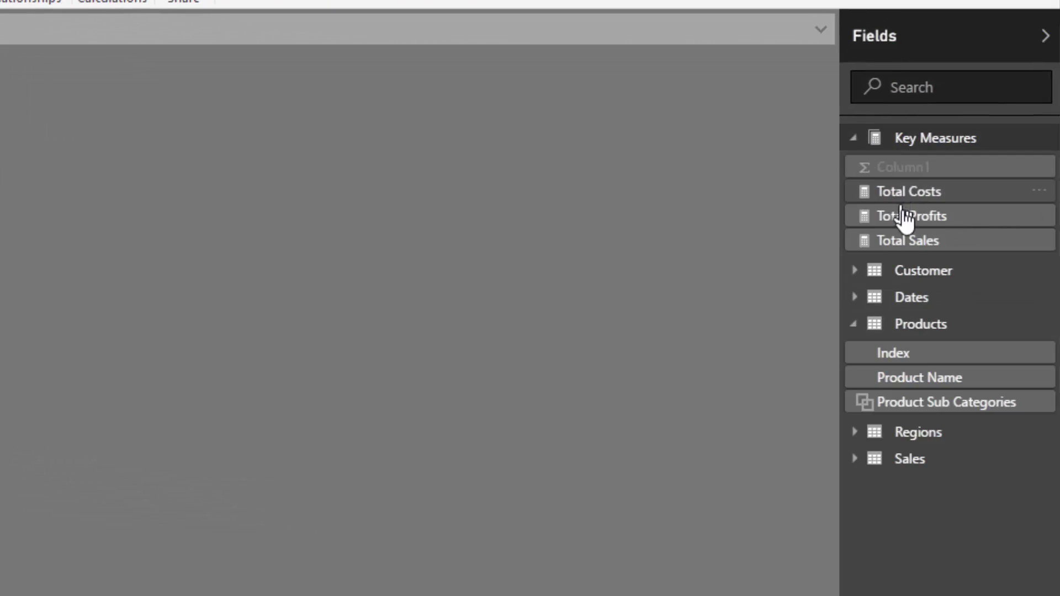
pyautogui.click(941, 218)
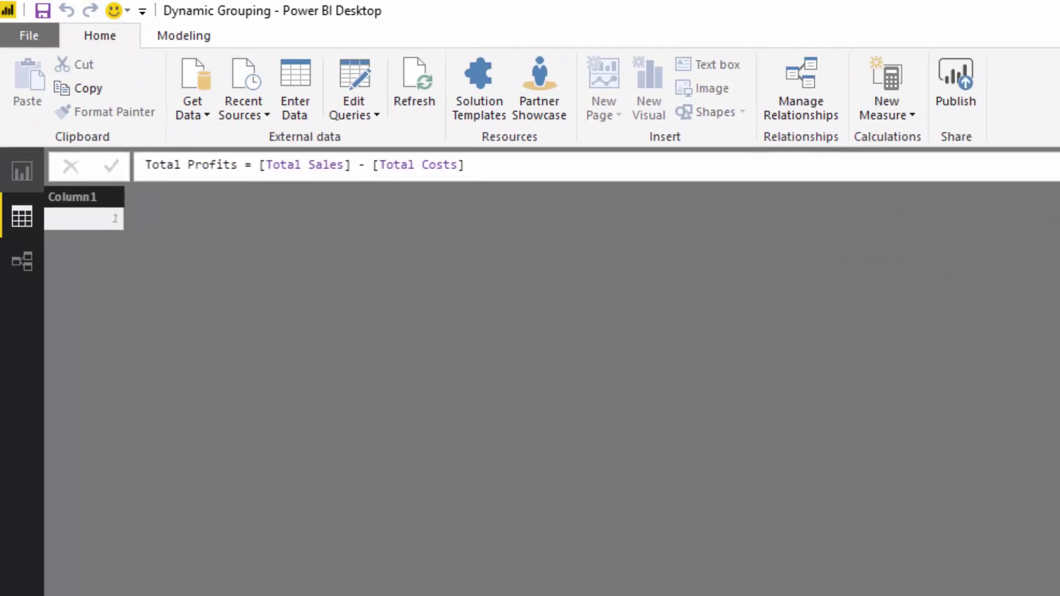
pyautogui.click(975, 218)
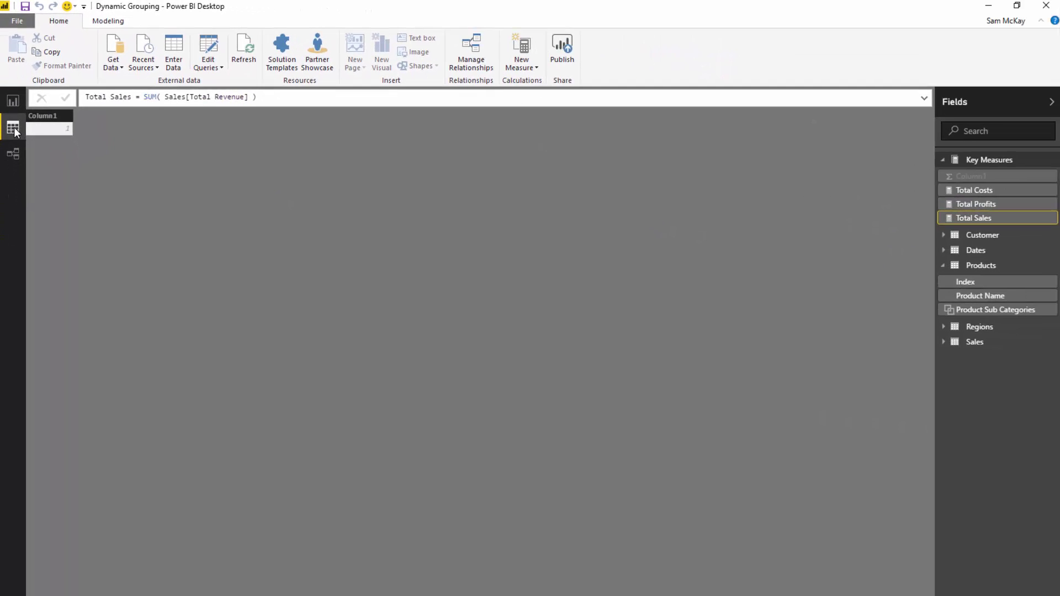
# Add a new calculated column to the Products table.
pyautogui.click(980, 266)
pyautogui.click(180, 117)
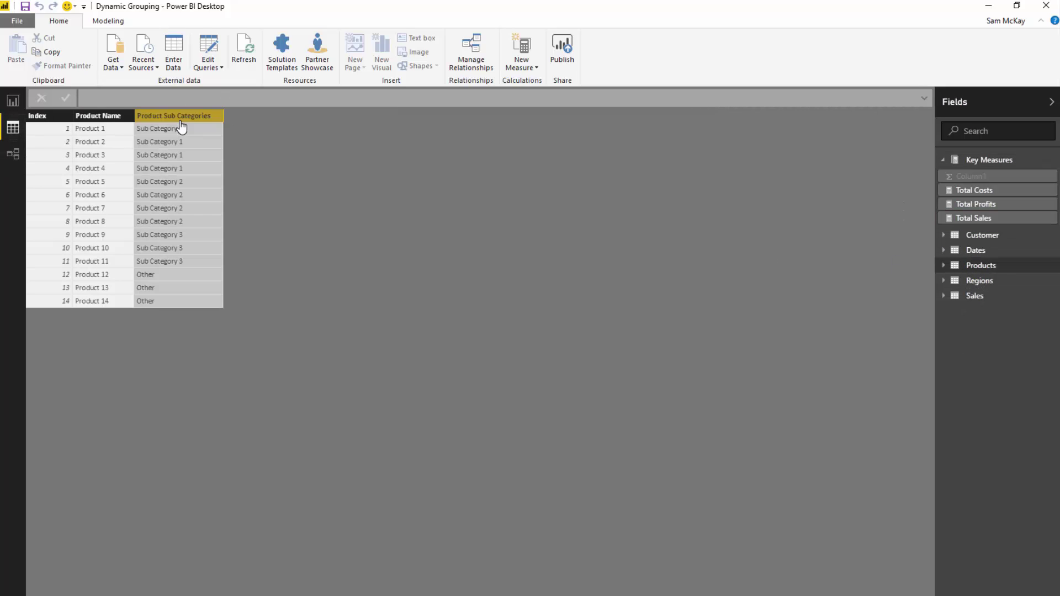
pyautogui.click(107, 21)
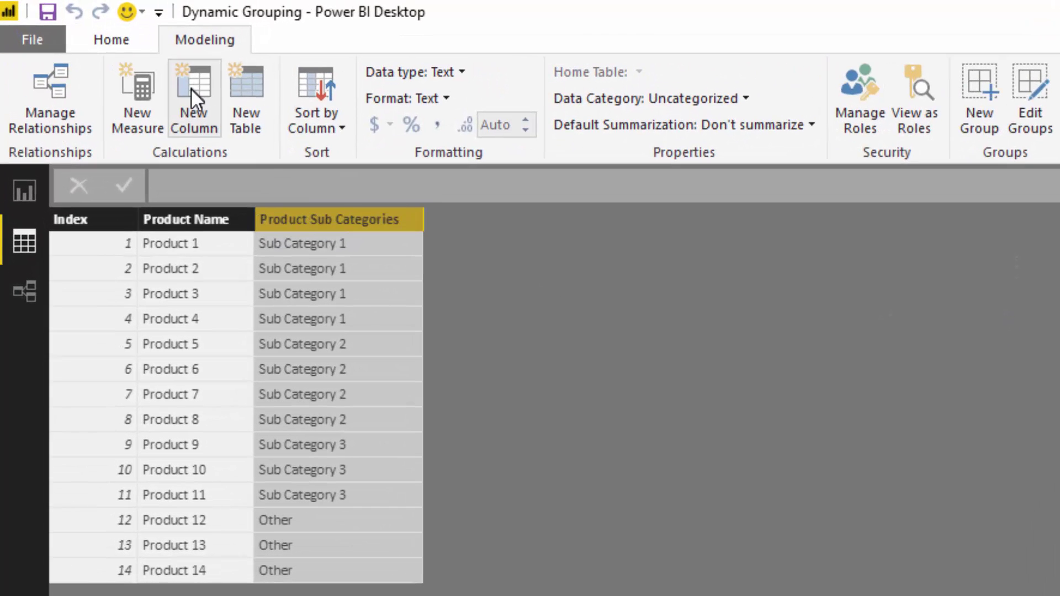
pyautogui.click(191, 92)
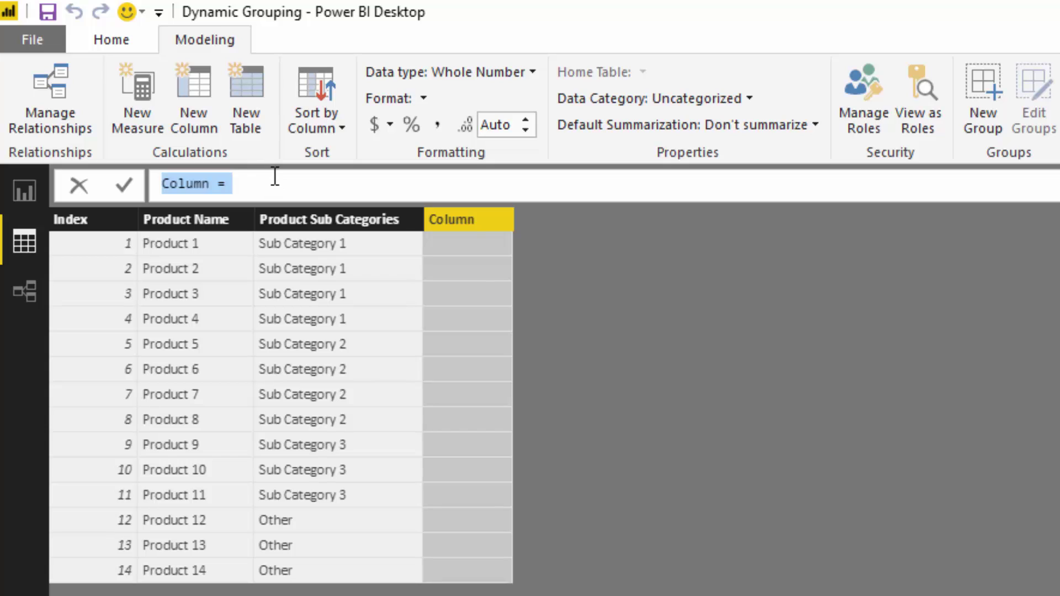
# Define the new column as Average Margins = DIVIDE( [Total Profits], [Total Sales], 0 ).
pyautogui.write('Average Ma')
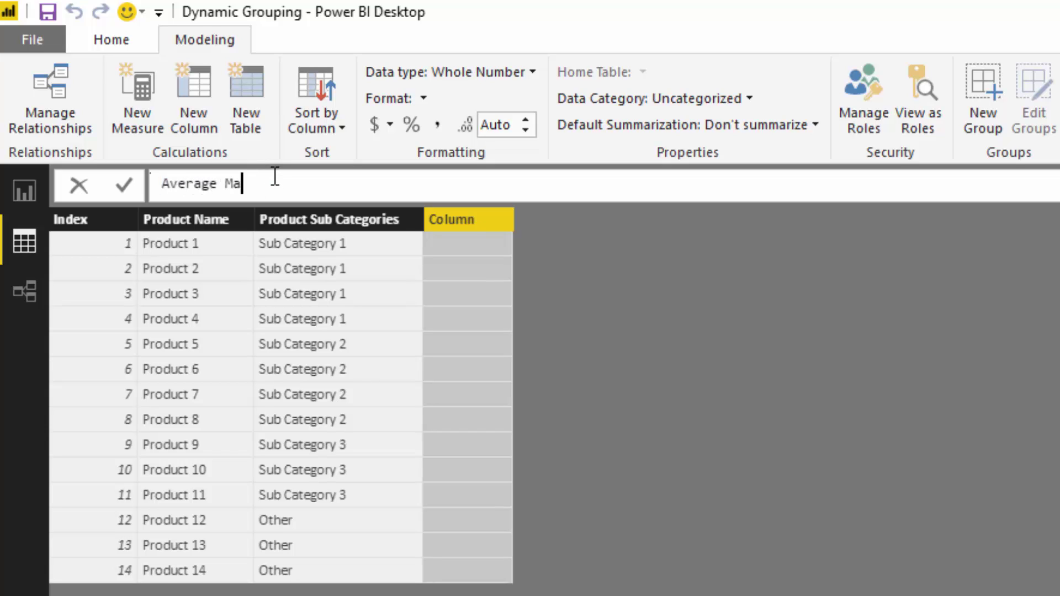
pyautogui.write('rgins = DIV')
pyautogui.press('Tab')
pyautogui.write('Tot')
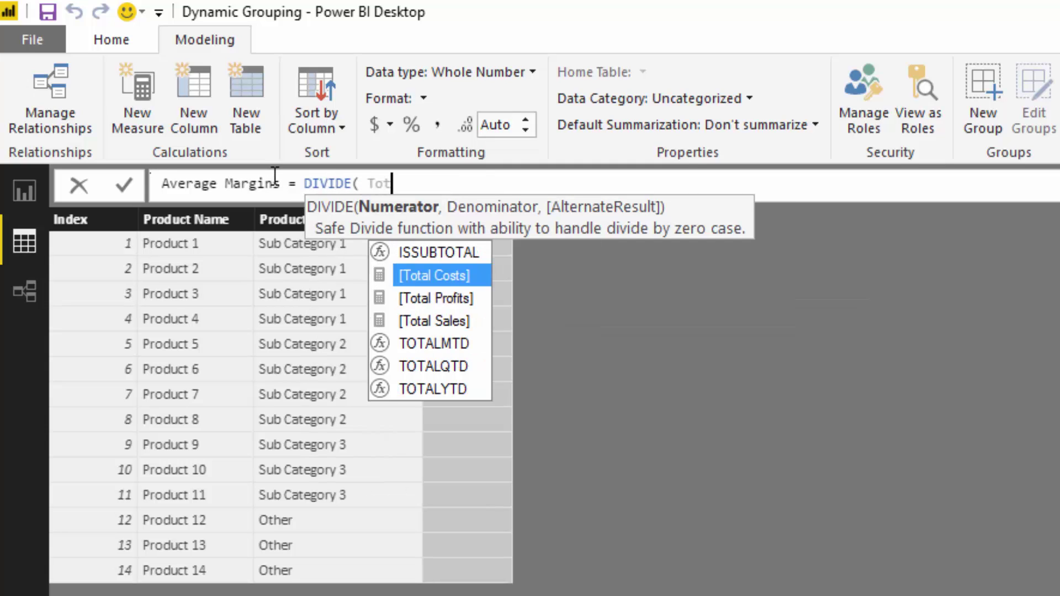
pyautogui.press('Down')
pyautogui.press('Tab')
pyautogui.write(', Tot')
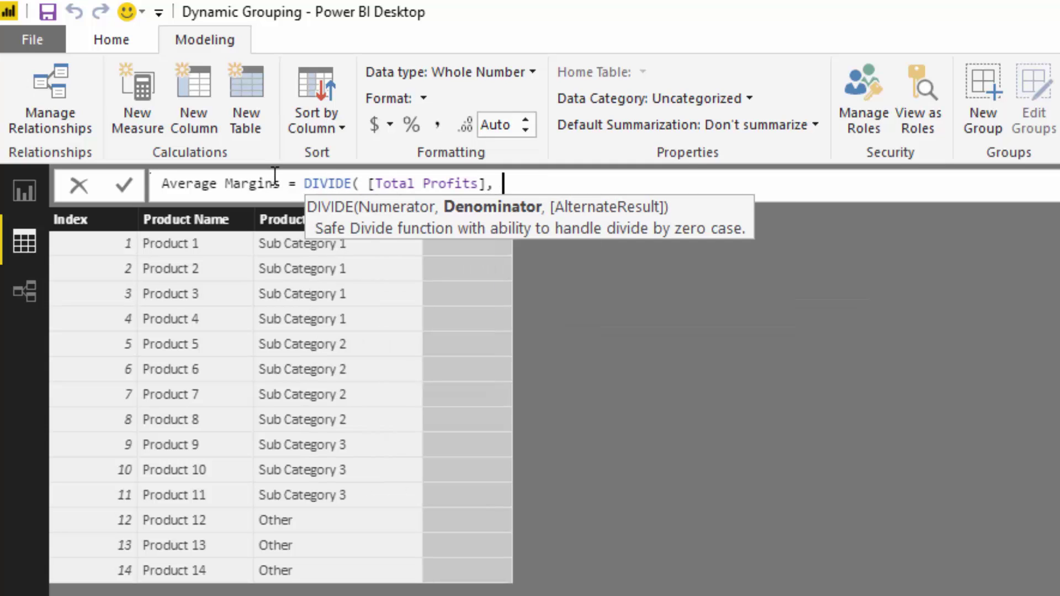
pyautogui.press('Down')
pyautogui.press('Down')
pyautogui.press('Tab')
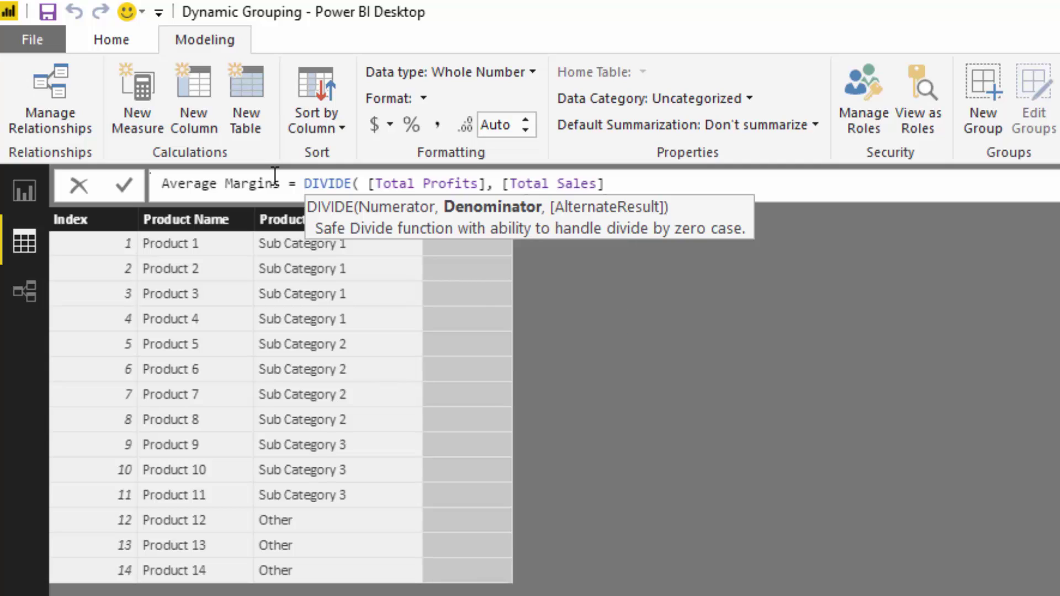
pyautogui.write(', 0 )')
pyautogui.press('Return')
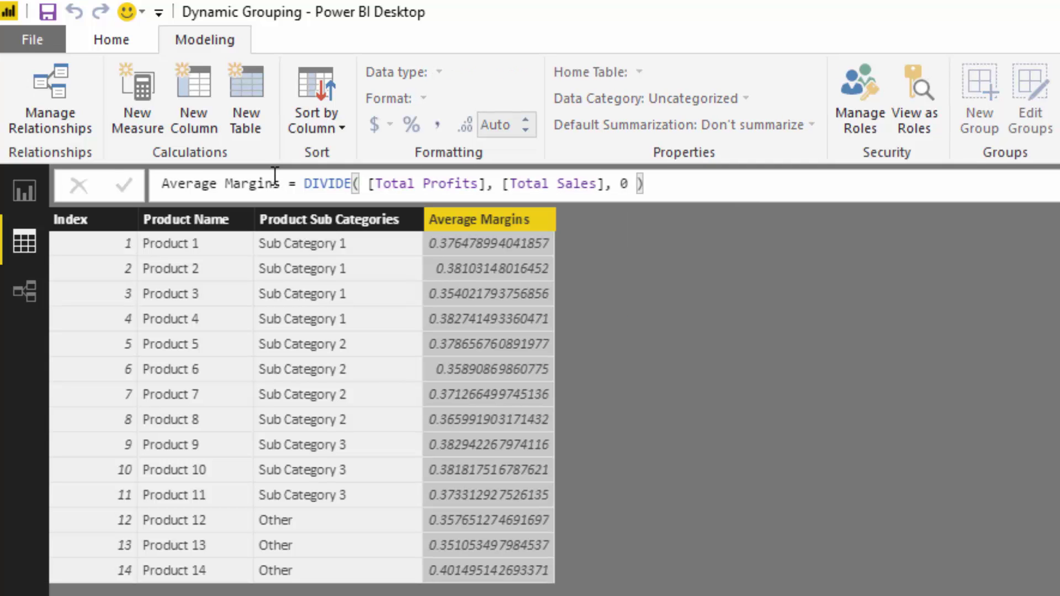
# Format the Average Margins column as a percentage with 1 decimal place and sort it in descending order.
pyautogui.click(400, 219)
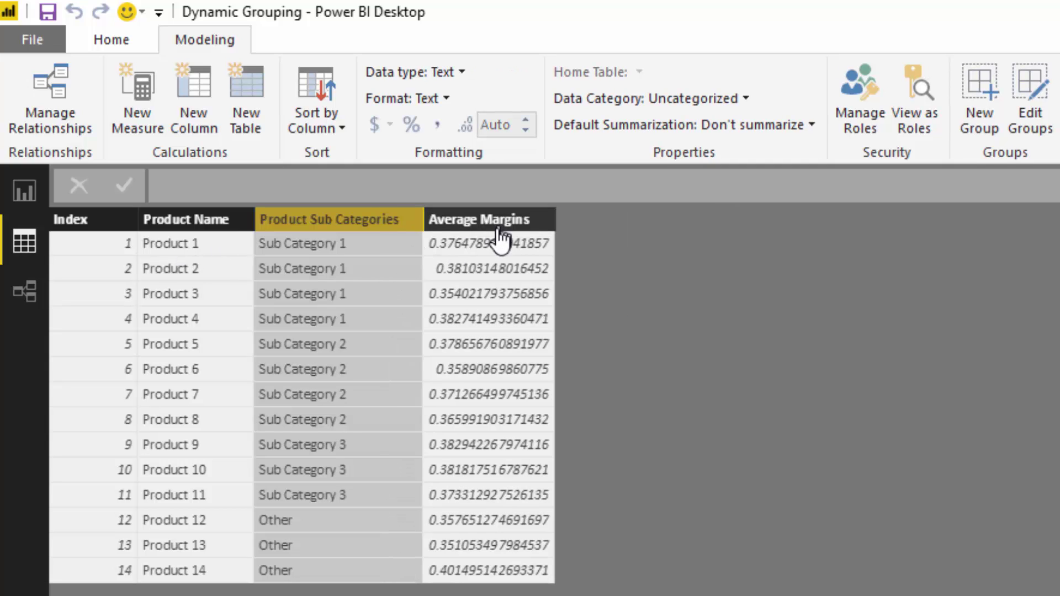
pyautogui.click(478, 237)
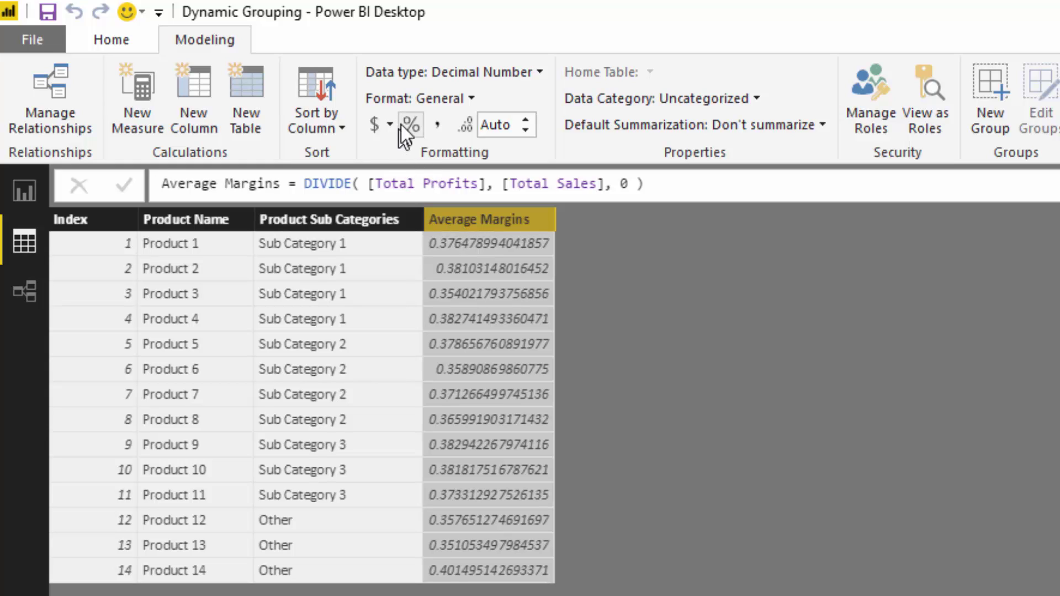
pyautogui.click(495, 124)
pyautogui.write('1')
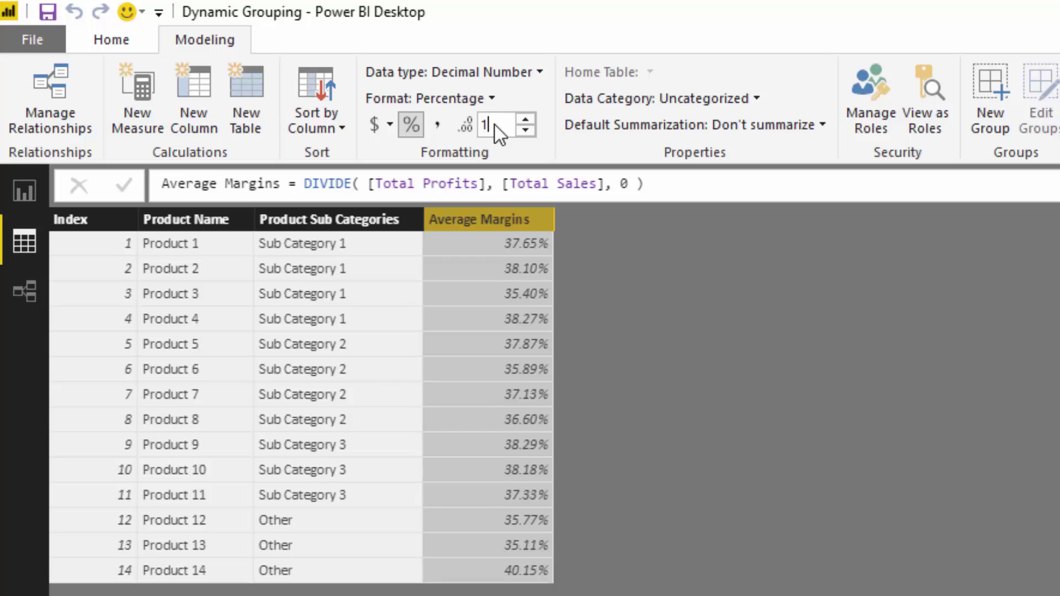
pyautogui.press('Return')
pyautogui.rightClick(495, 223)
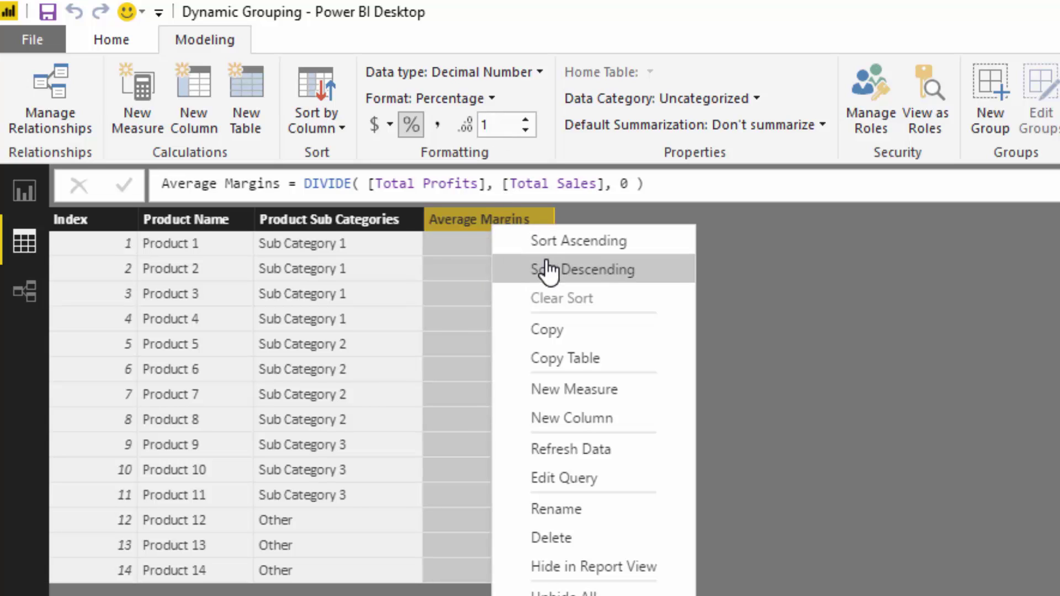
pyautogui.click(511, 267)
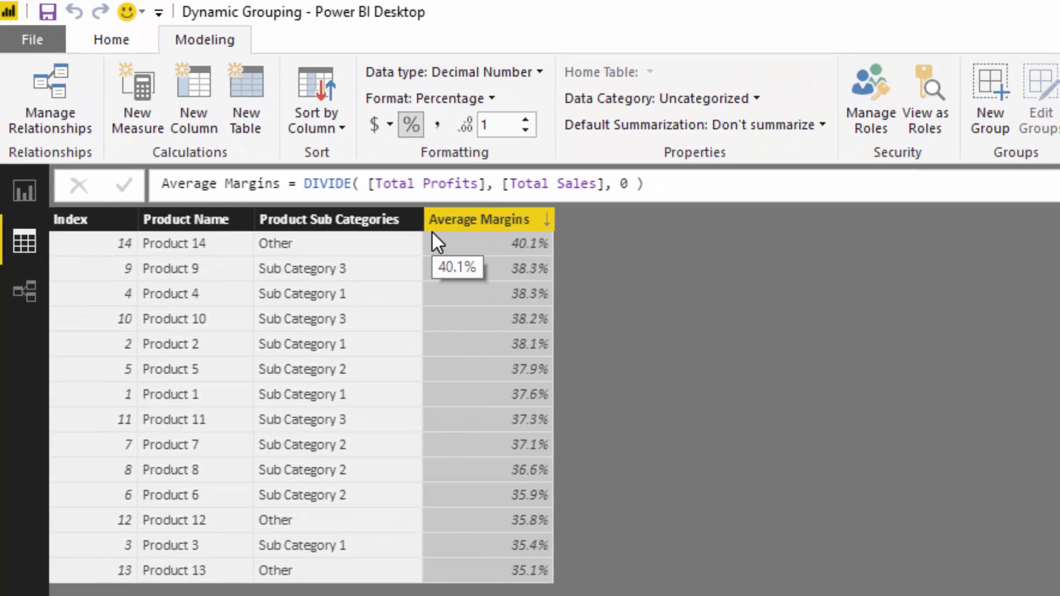
# Start a manually entered table and name it Product Margin Group.
pyautogui.click(106, 40)
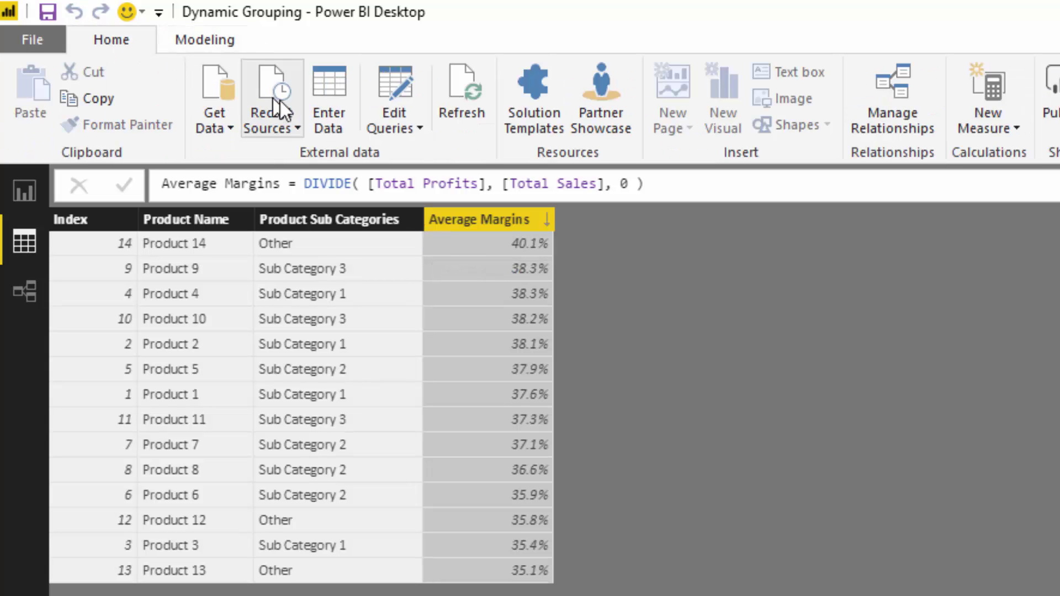
pyautogui.click(328, 94)
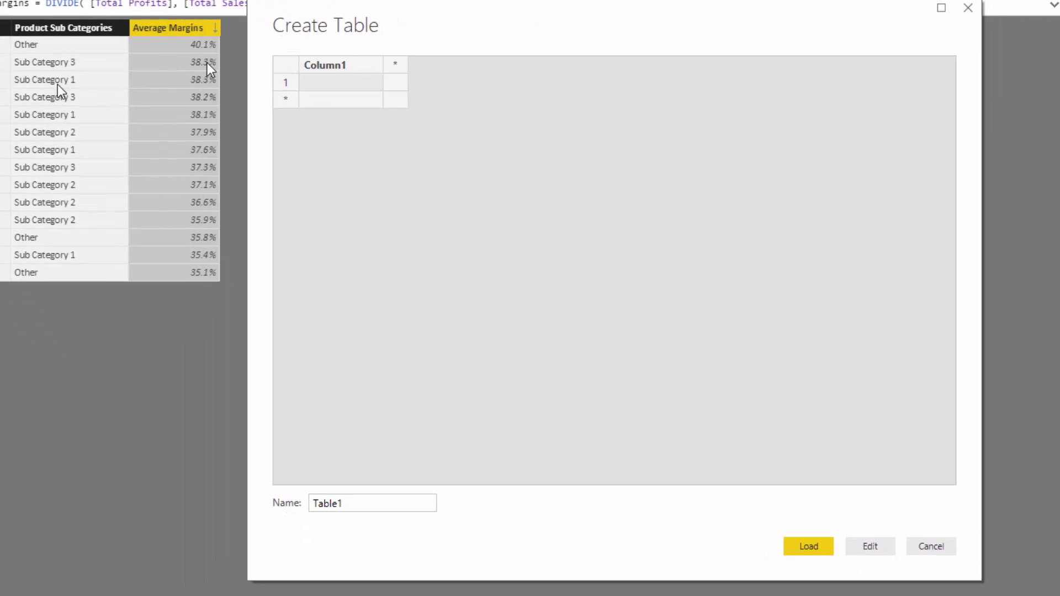
pyautogui.moveTo(485, 12); pyautogui.dragTo(473, 17)
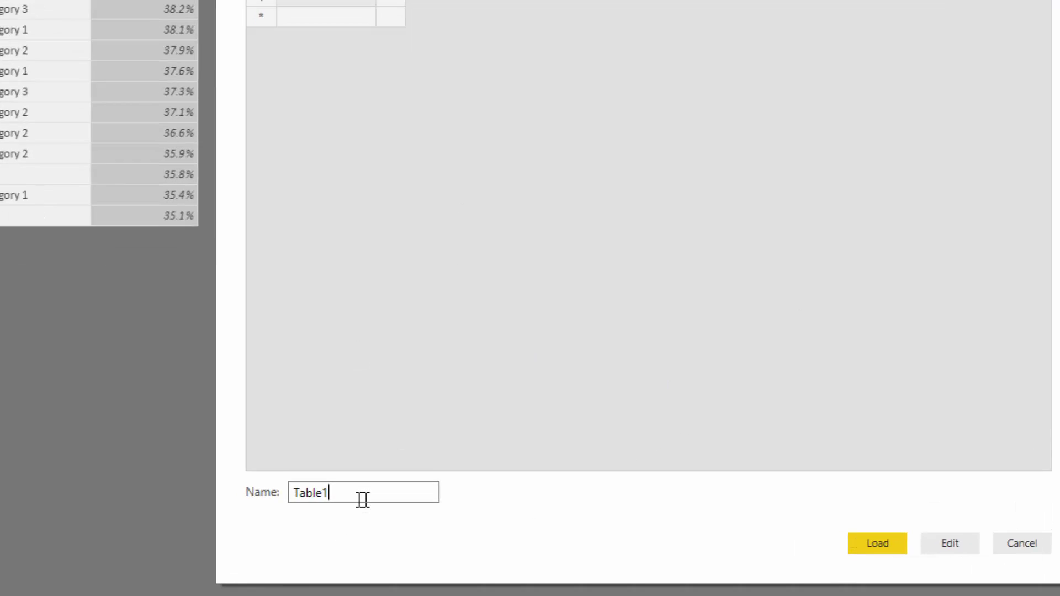
pyautogui.moveTo(359, 511); pyautogui.dragTo(279, 511)
pyautogui.write('Produ')
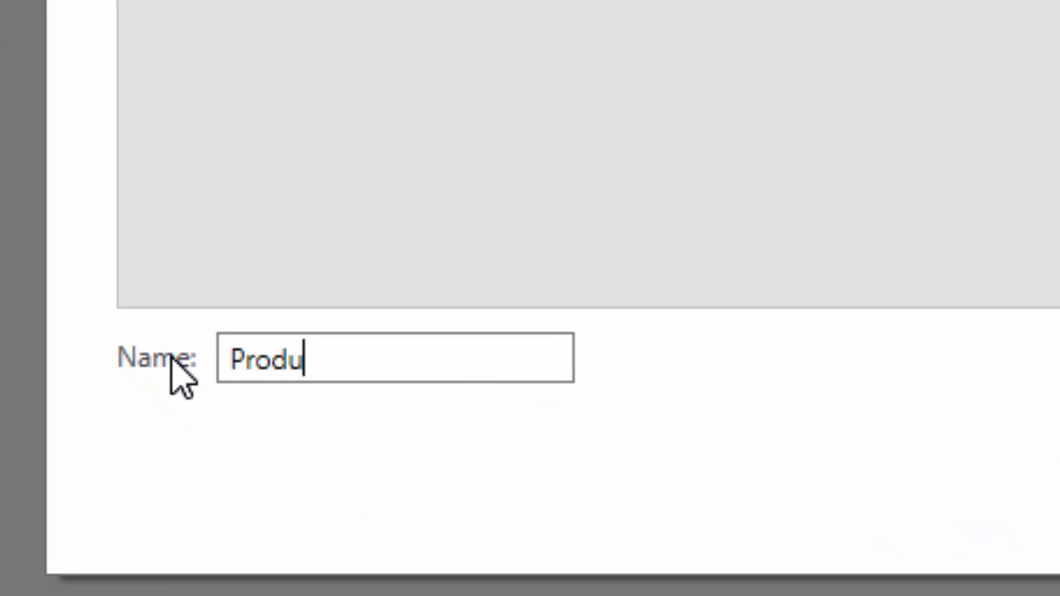
pyautogui.write('ct Margin Grou')
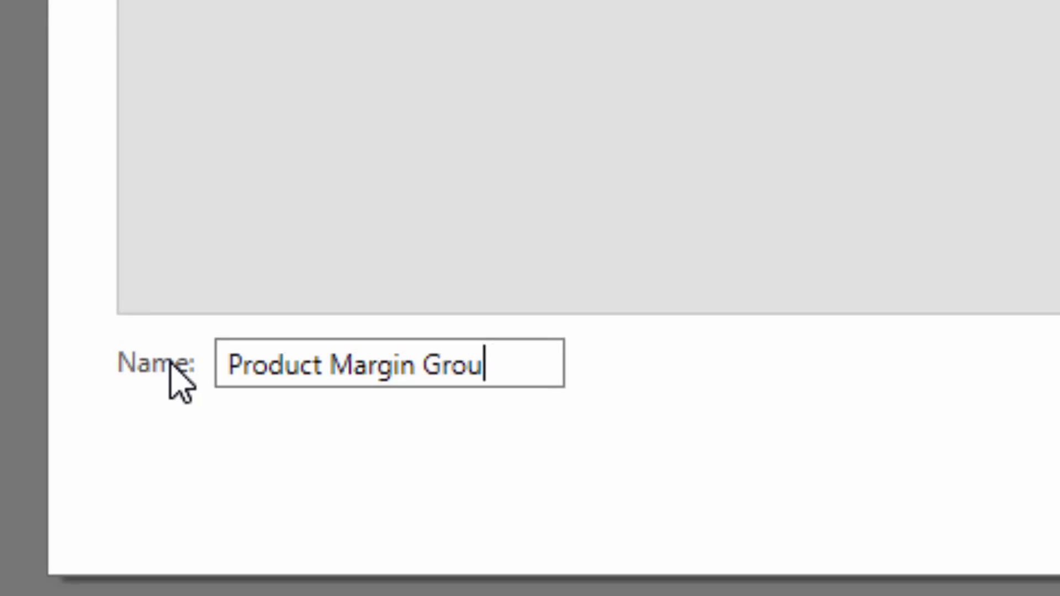
pyautogui.write('p')
# Rename the new table's first column as Group.
pyautogui.click(191, 74)
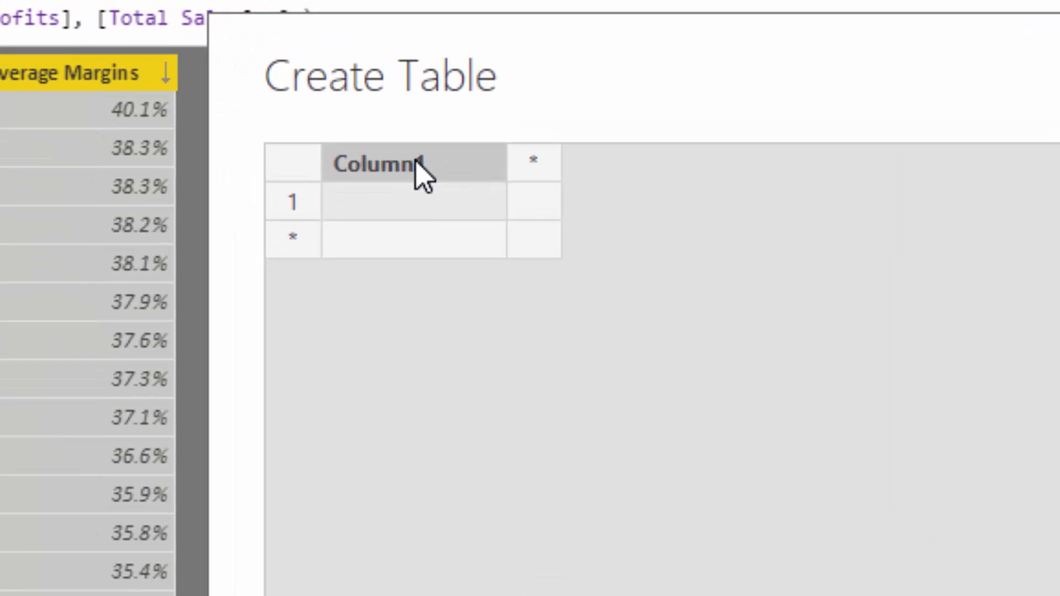
pyautogui.write('Group')
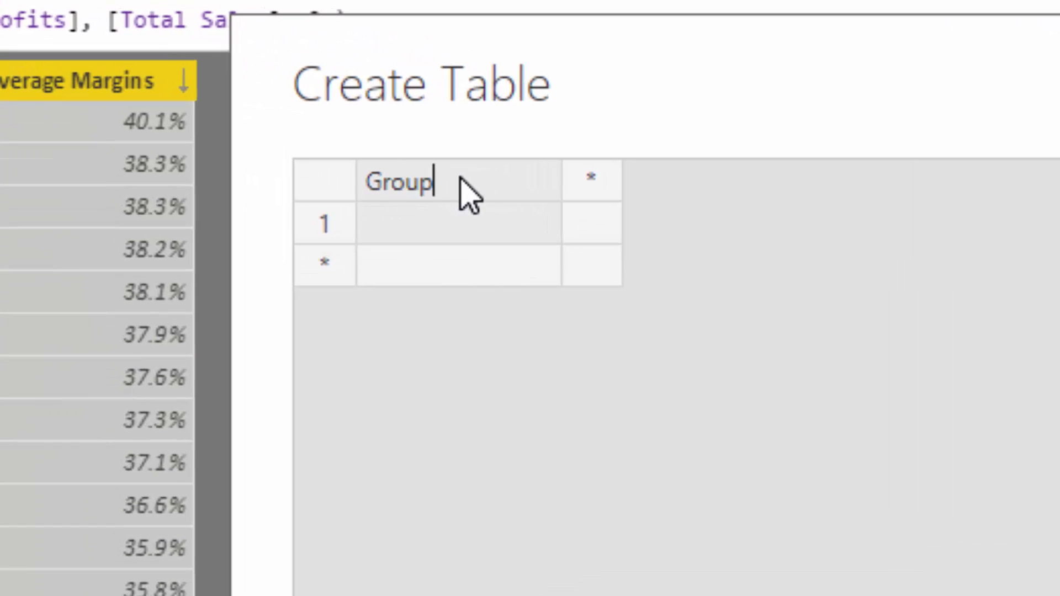
pyautogui.click(493, 233)
pyautogui.write('H')
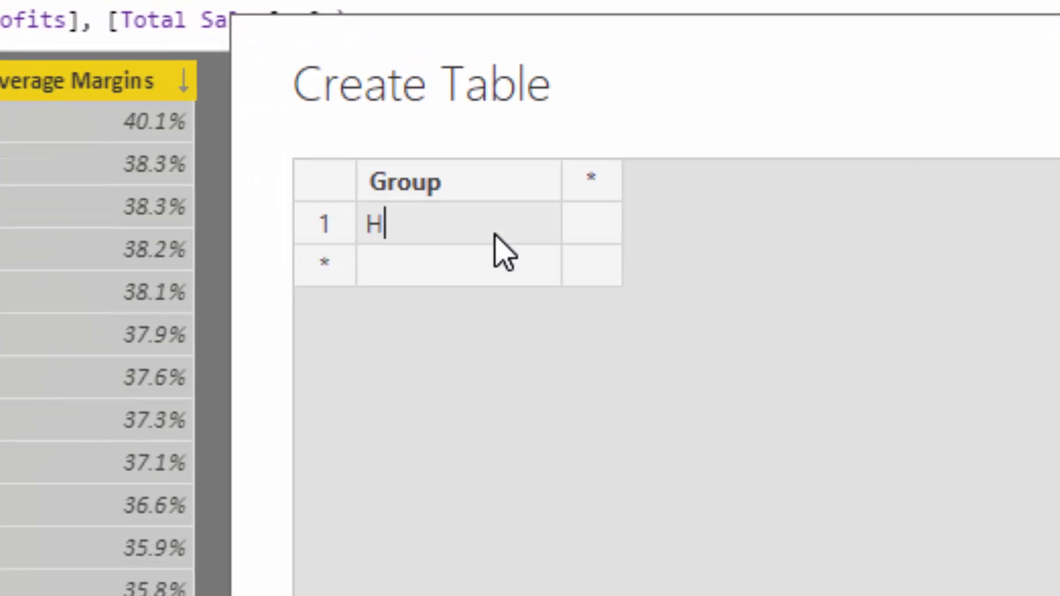
pyautogui.write('igh')
pyautogui.press('BackSpace')
pyautogui.press('BackSpace')
pyautogui.press('BackSpace')
pyautogui.press('BackSpace')
# Fill the Group column with the rows Low, Mid and High.
pyautogui.write('Low')
pyautogui.click(499, 271)
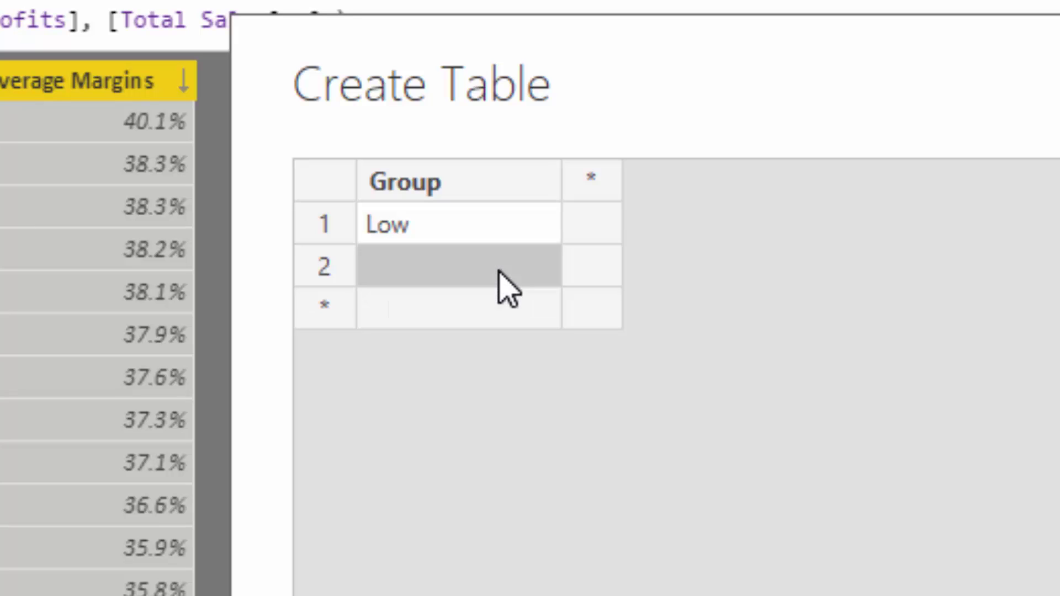
pyautogui.write('Mid')
pyautogui.press('Return')
pyautogui.write('High')
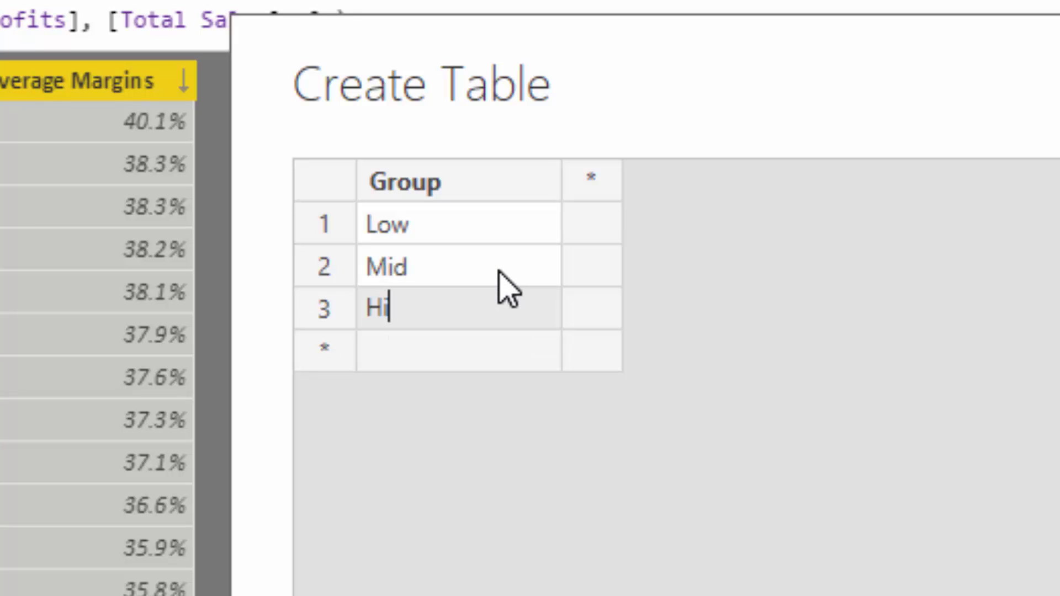
# Add two more columns named Min and Max beside the Group column.
pyautogui.click(599, 176)
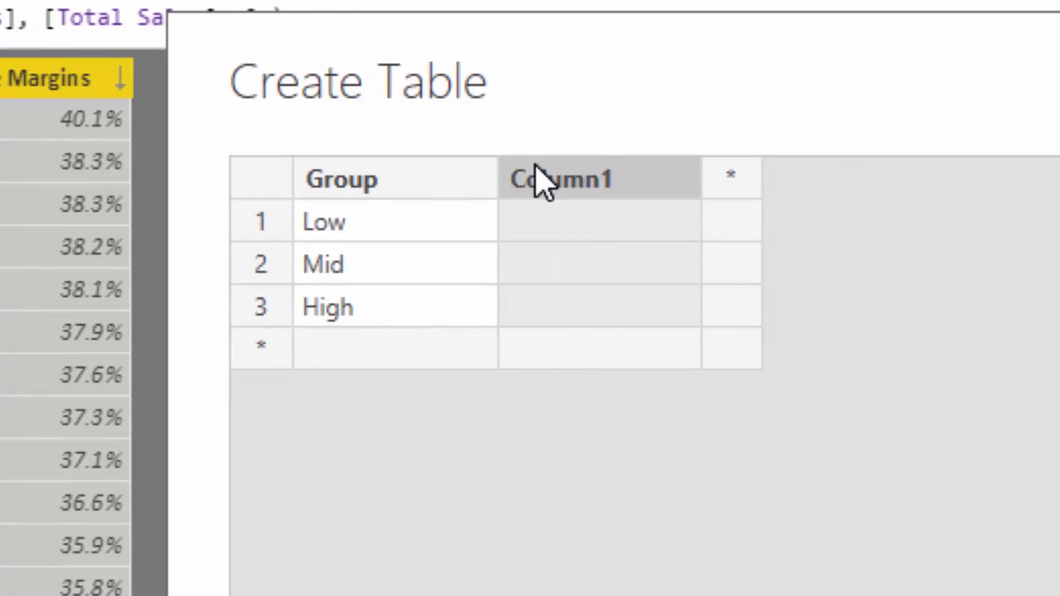
pyautogui.write('Min')
pyautogui.press('Tab')
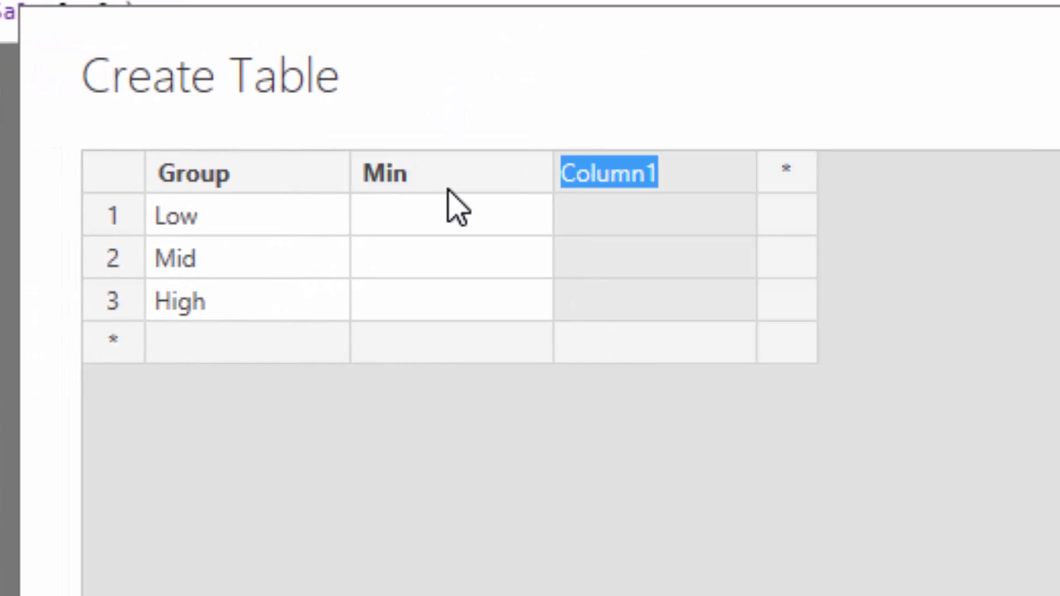
pyautogui.write('Max')
# Enter the Low group's margin range with Min 0.3 and Max 0.36.
pyautogui.click(440, 210)
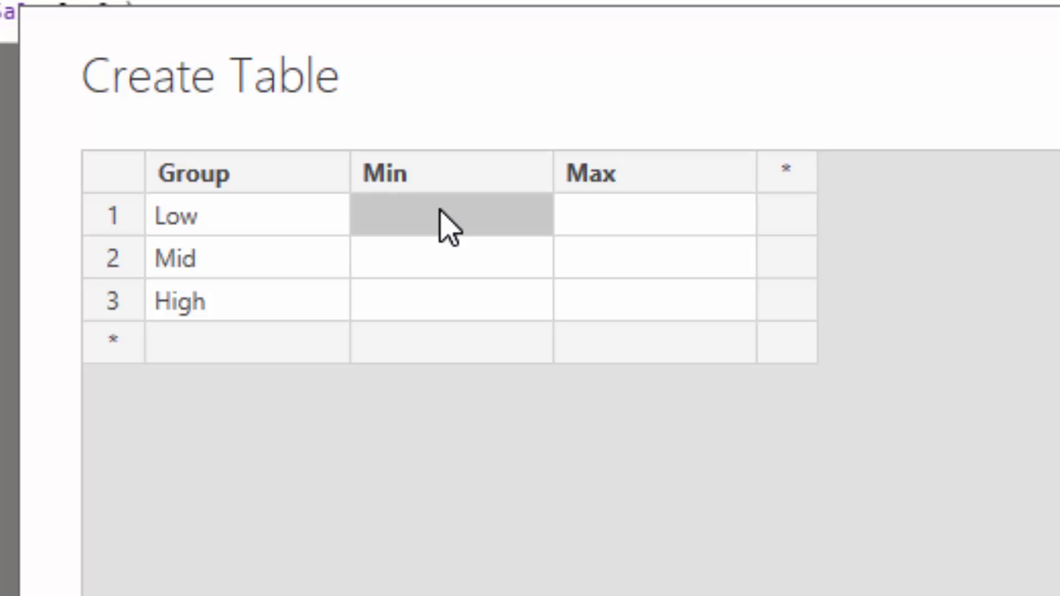
pyautogui.write('0.3')
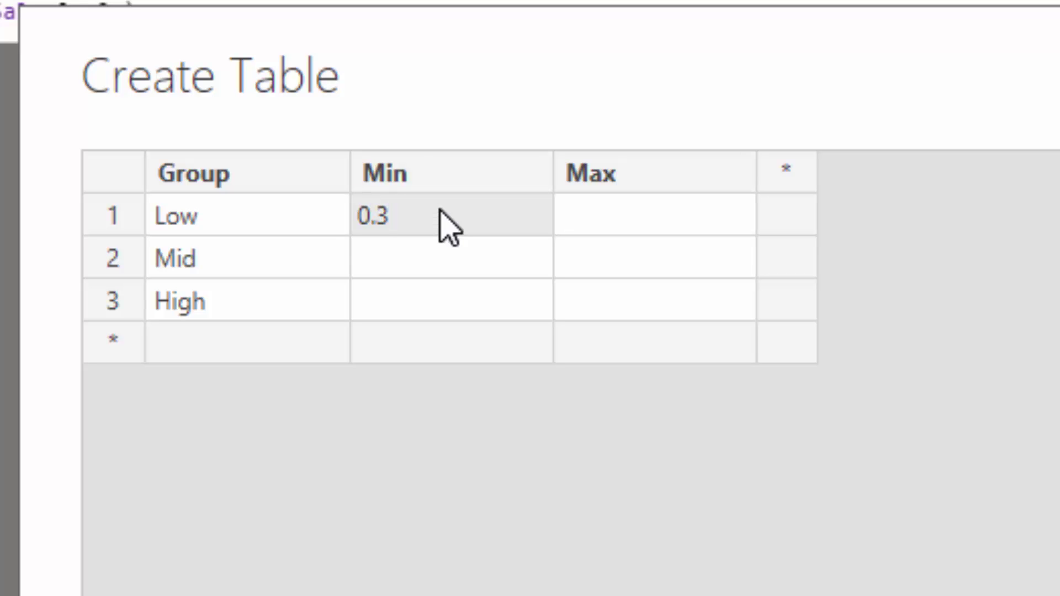
pyautogui.write('.')
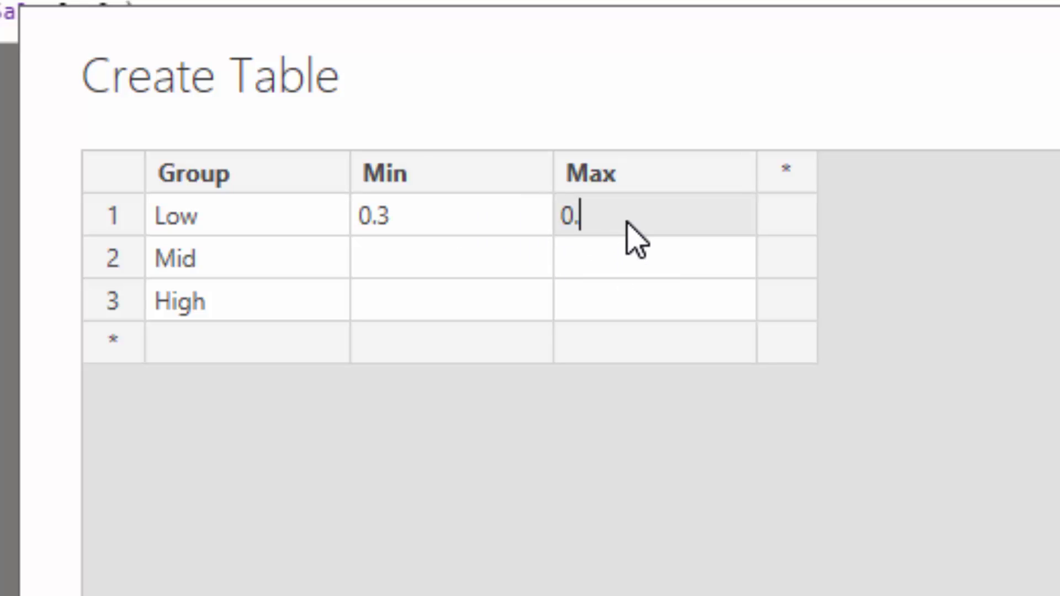
pyautogui.write('36')
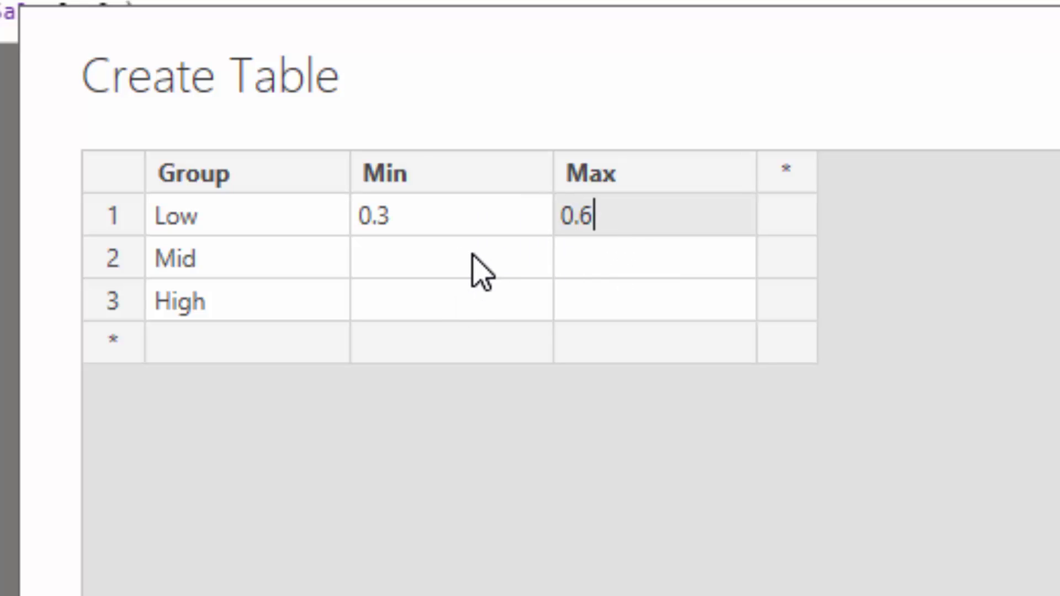
pyautogui.press('BackSpace')
pyautogui.write('36')
# Enter the Mid group's margin range with Min 0.36 and Max 0.38.
pyautogui.click(473, 258)
pyautogui.write('0.36')
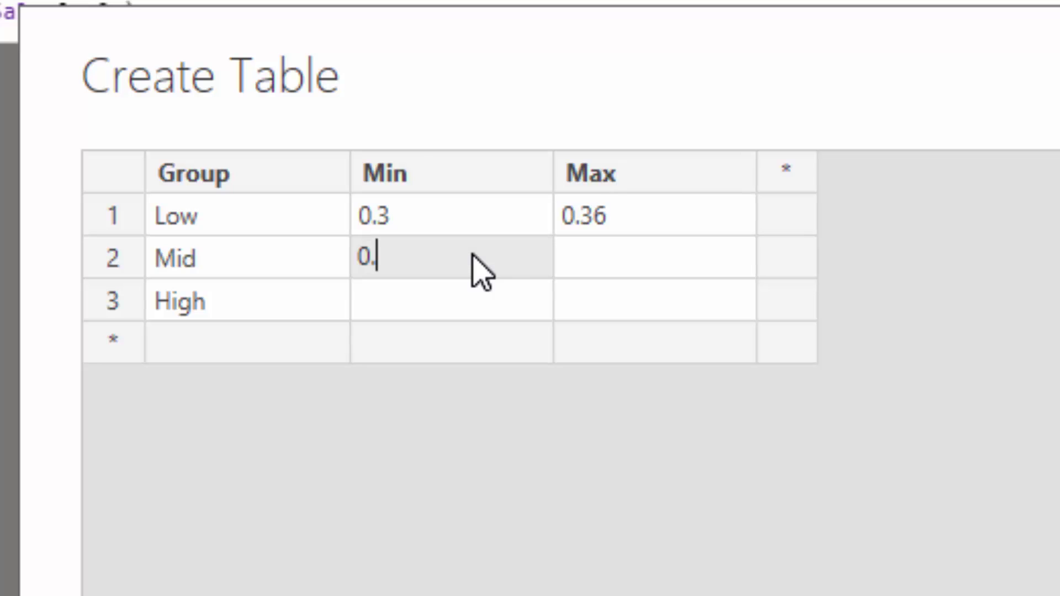
pyautogui.click(625, 264)
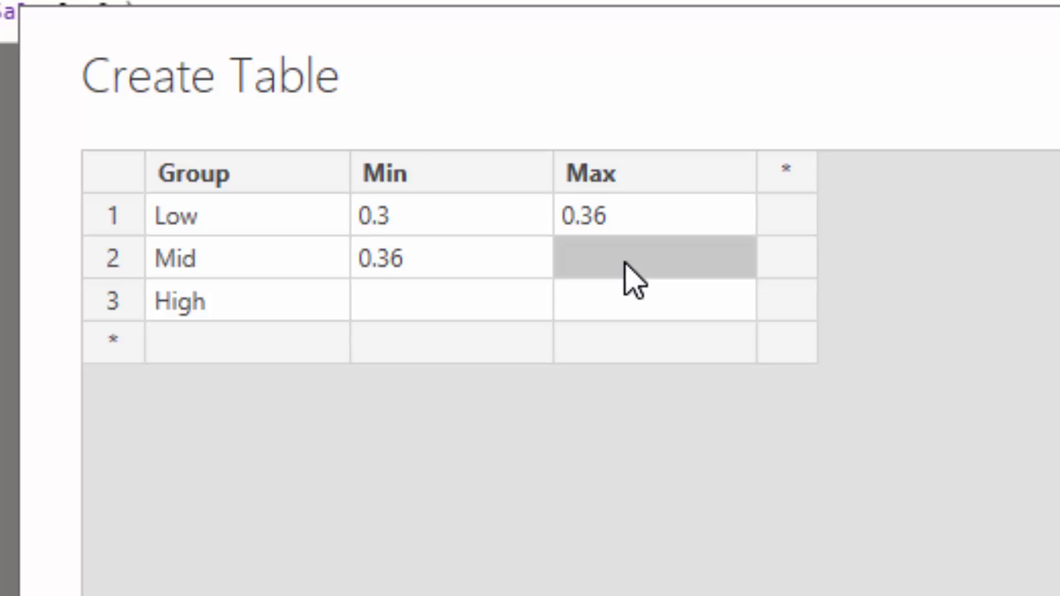
pyautogui.write('0.38')
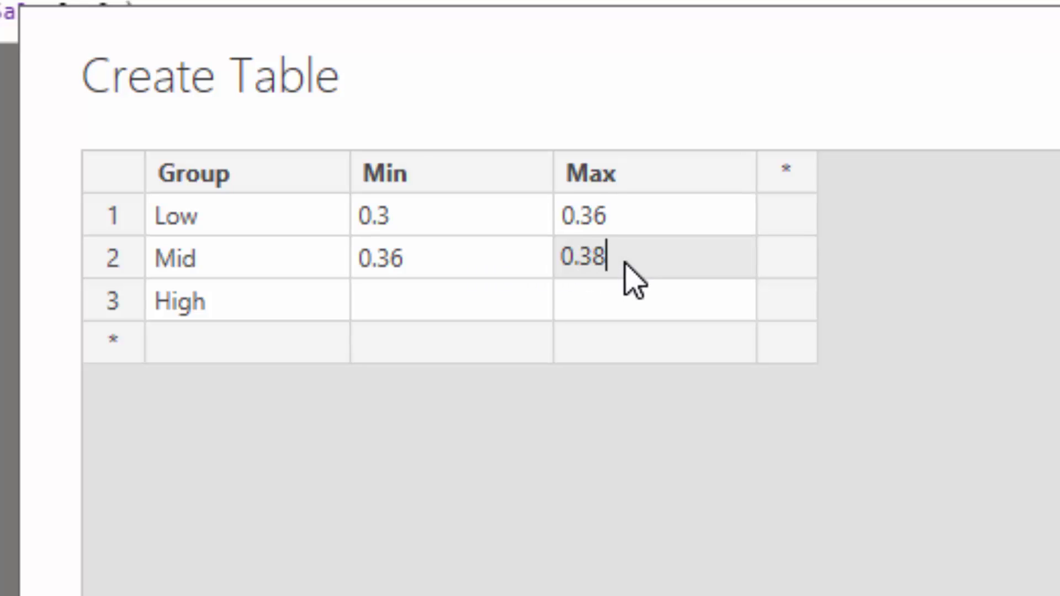
# Enter the High group's margin range with Min 0.38 and Max 1, and load the table into the model.
pyautogui.click(490, 291)
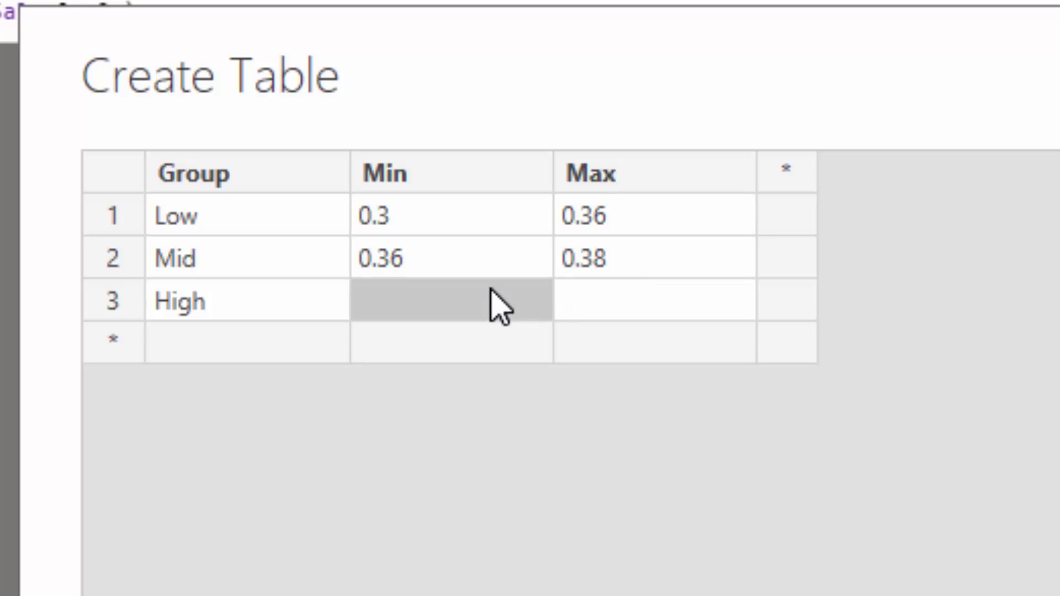
pyautogui.write('0.38')
pyautogui.click(685, 314)
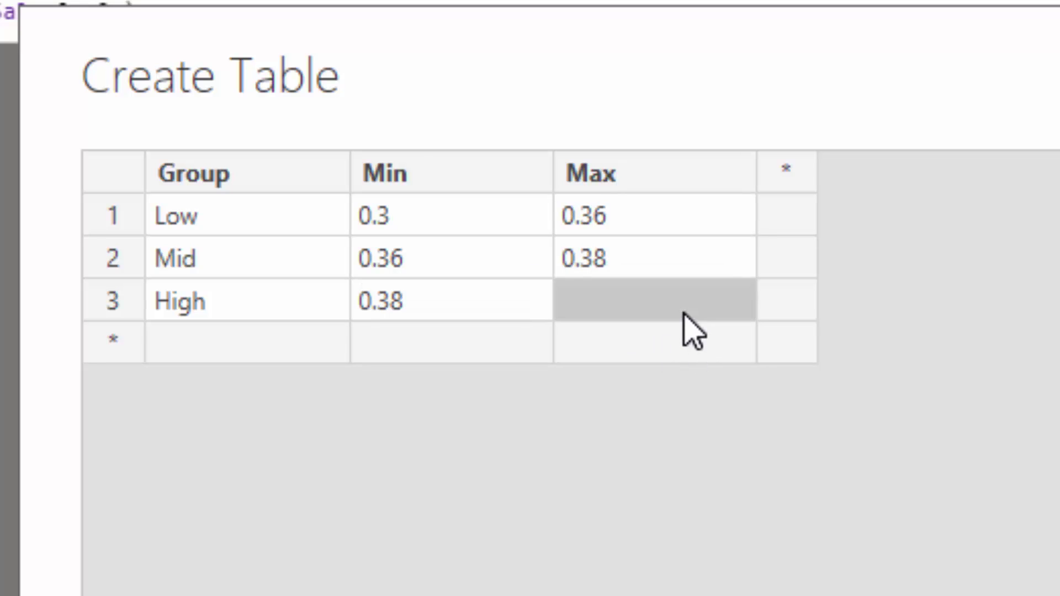
pyautogui.write('1')
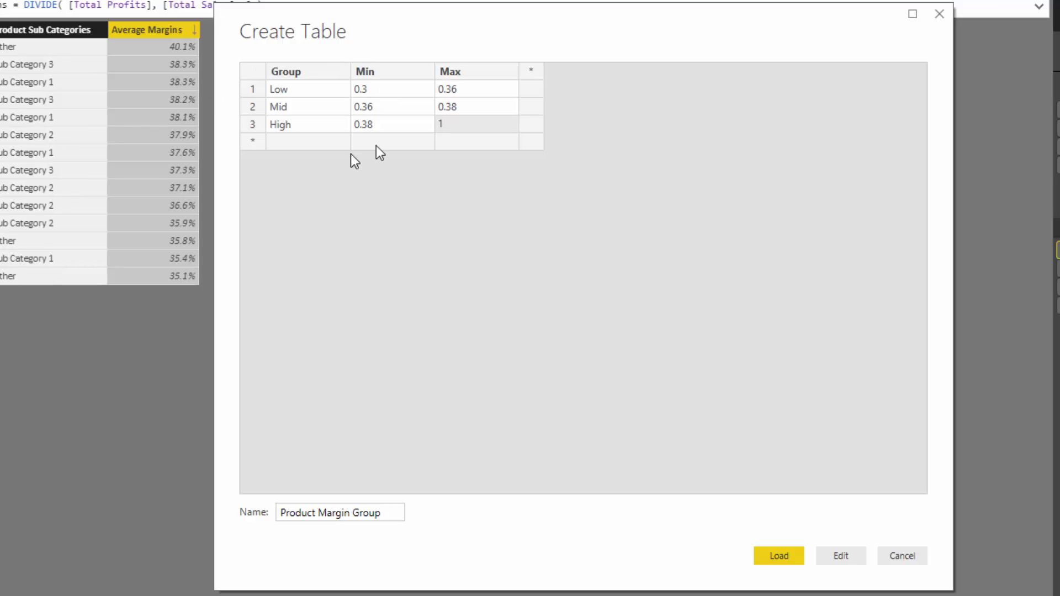
pyautogui.click(769, 551)
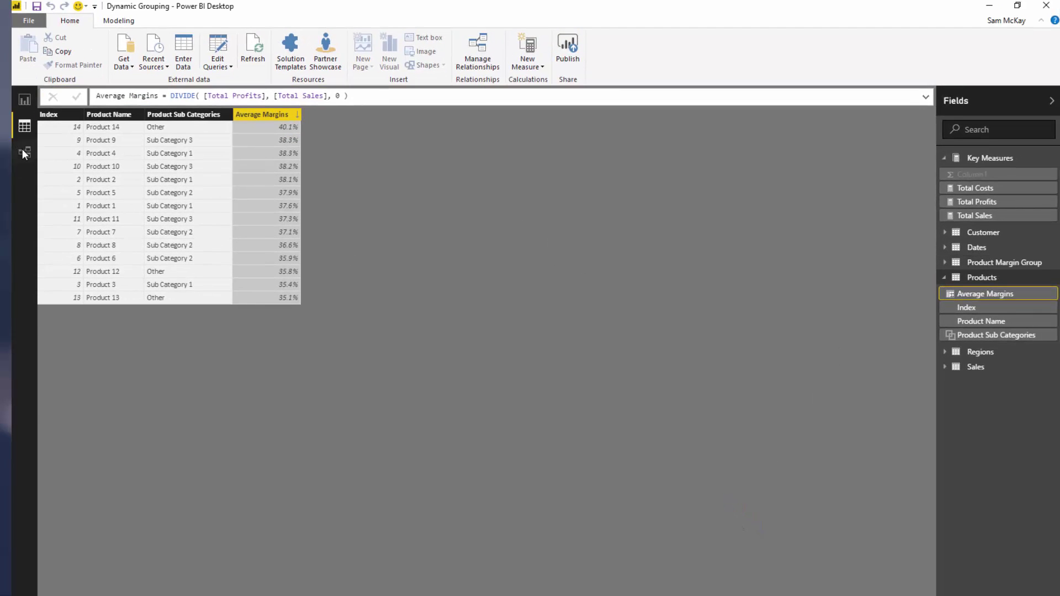
# Show the model's relationship diagram, resize the Product Margin Group table and place it beside the Sales table, unconnected.
pyautogui.click(26, 100)
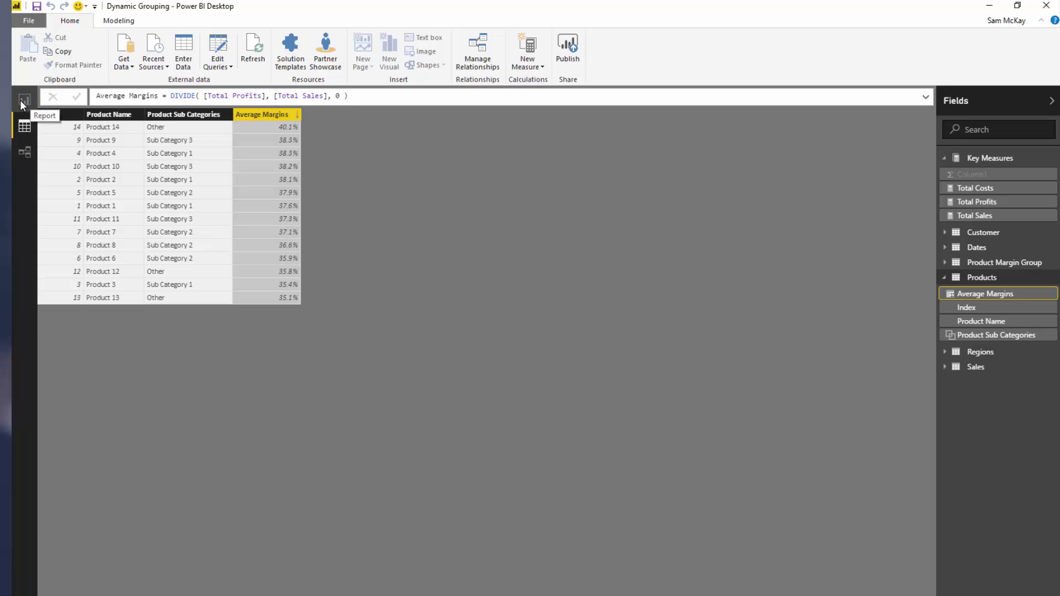
pyautogui.click(24, 153)
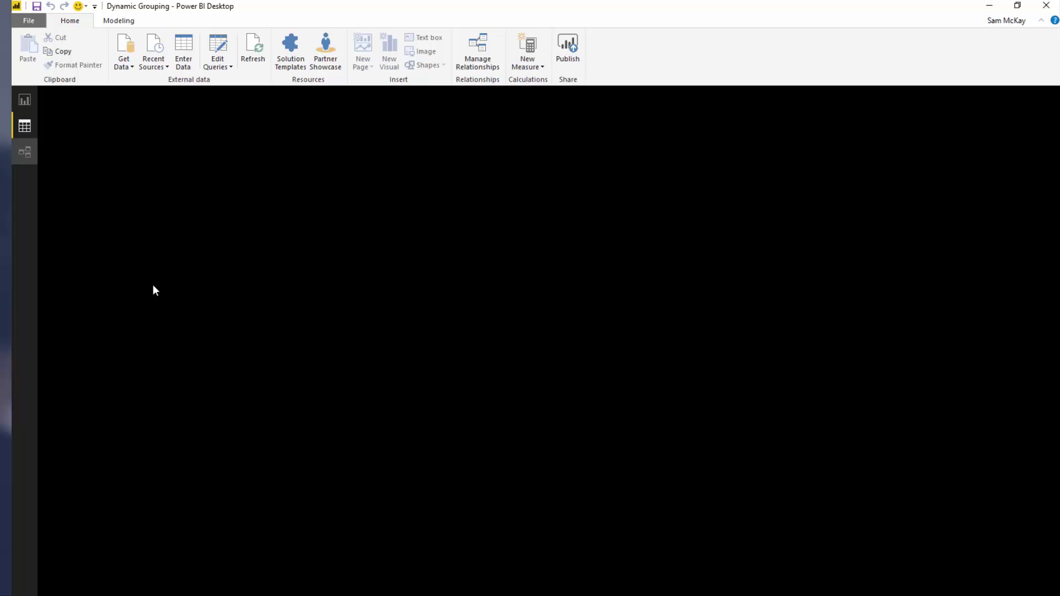
pyautogui.moveTo(936, 269); pyautogui.dragTo(560, 286)
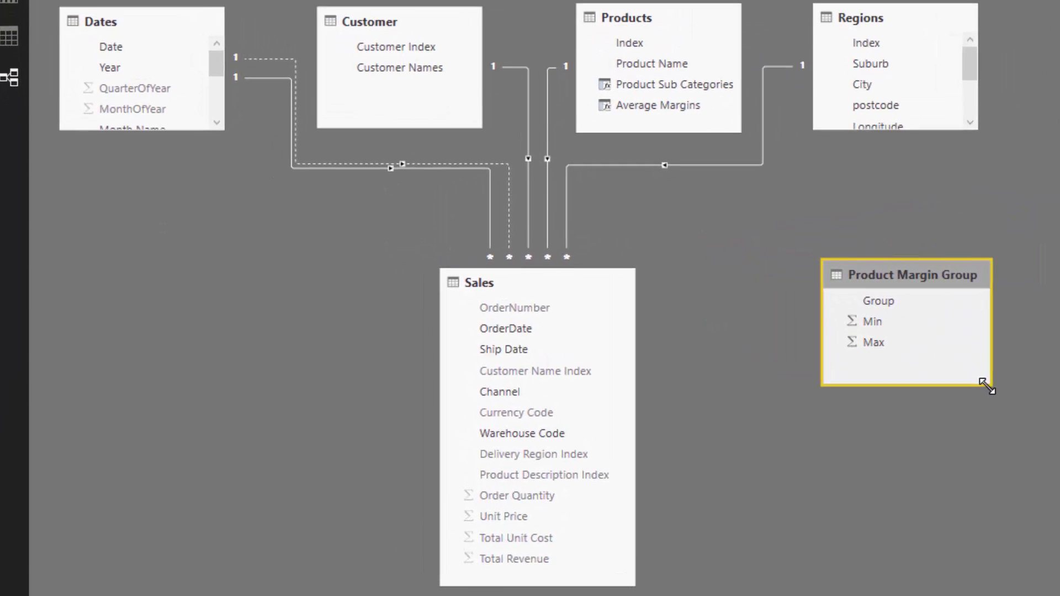
pyautogui.moveTo(987, 386); pyautogui.dragTo(1002, 372)
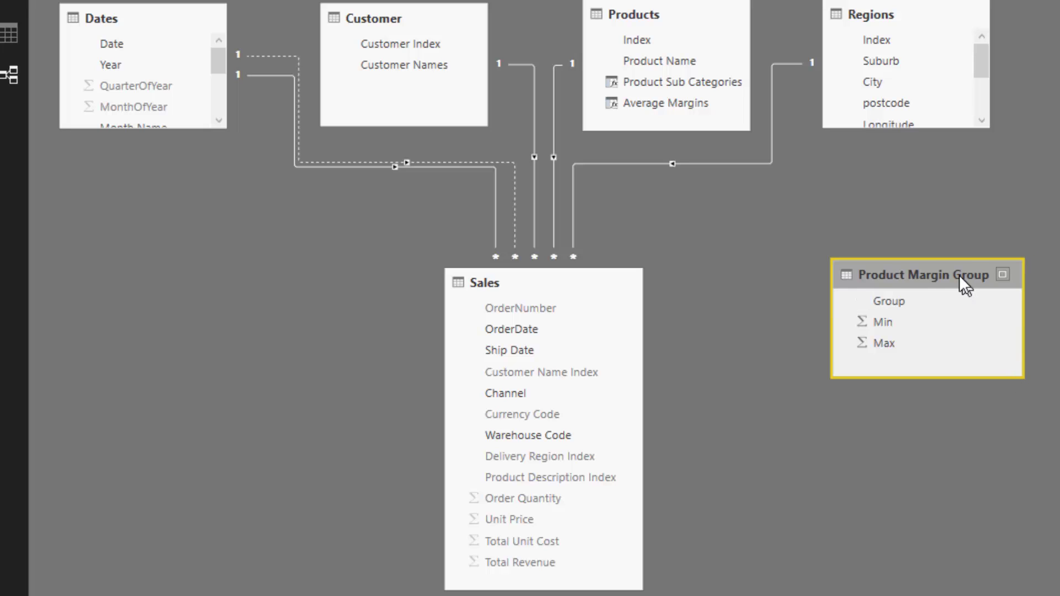
pyautogui.moveTo(960, 276); pyautogui.dragTo(953, 272)
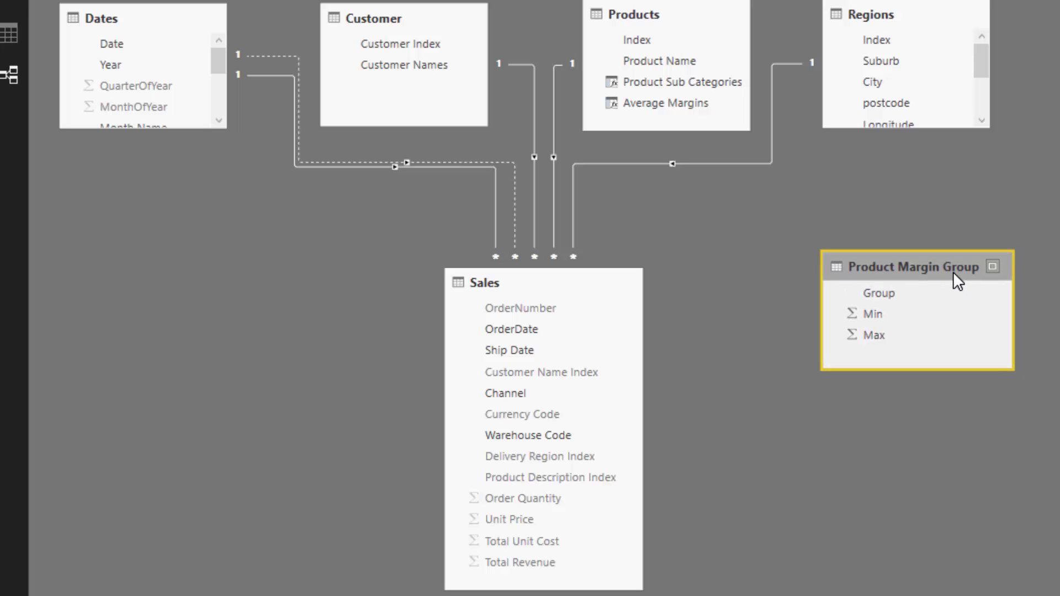
pyautogui.moveTo(933, 275); pyautogui.dragTo(982, 270)
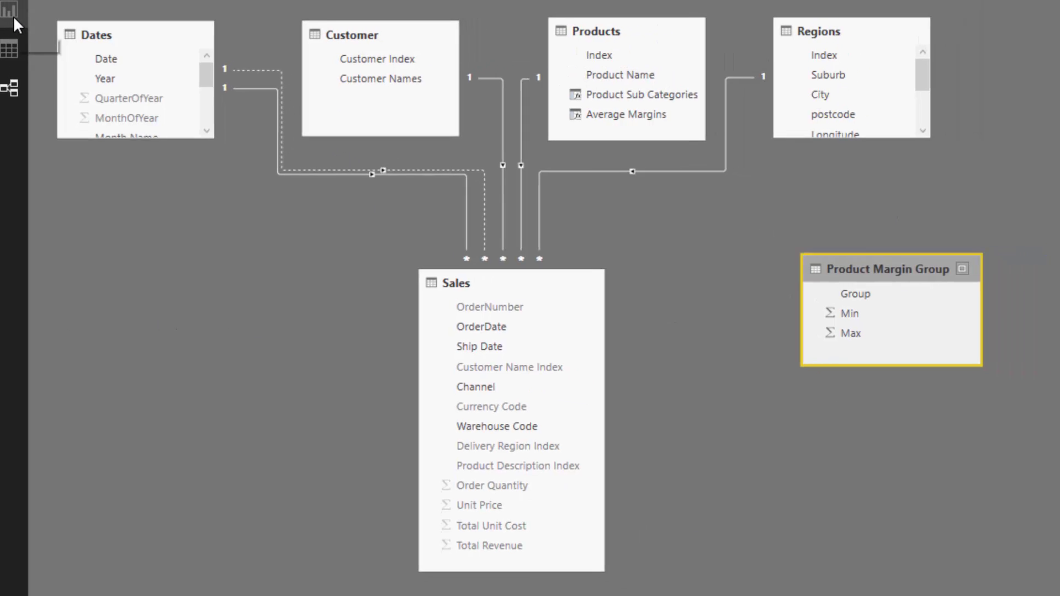
# Add a table visual listing Group from Product Margin Group to the report page and position it on the canvas.
pyautogui.click(12, 16)
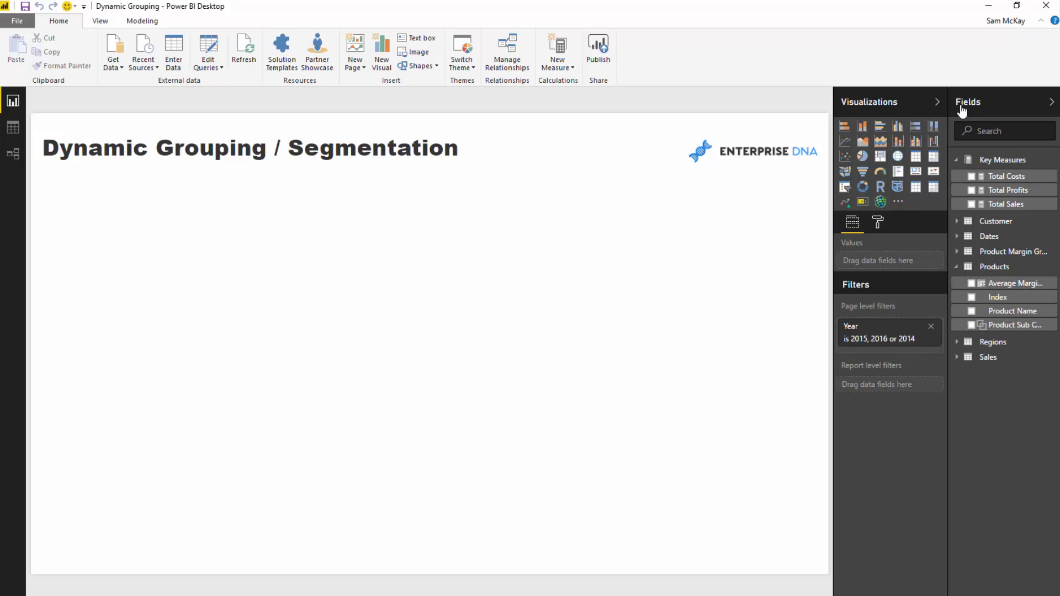
pyautogui.moveTo(947, 102); pyautogui.dragTo(915, 103)
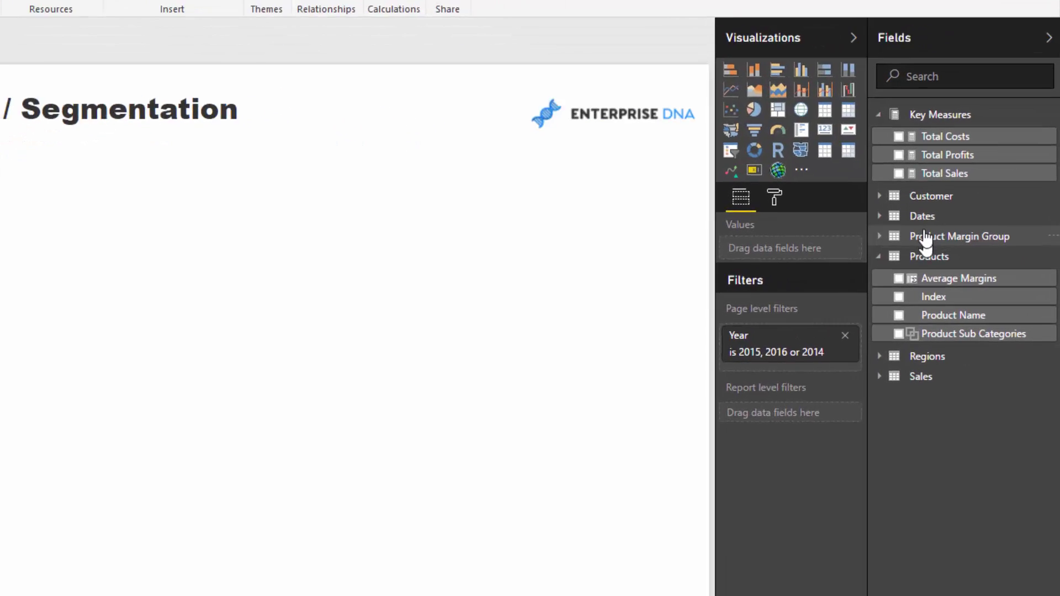
pyautogui.click(963, 253)
pyautogui.moveTo(967, 269); pyautogui.dragTo(645, 277)
pyautogui.moveTo(142, 242); pyautogui.dragTo(144, 246)
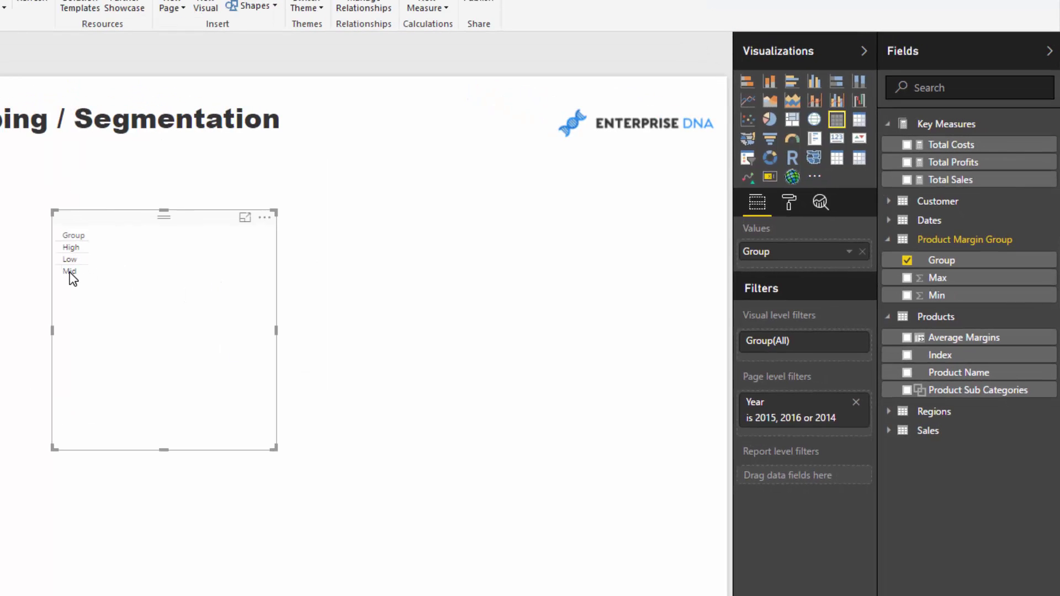
pyautogui.moveTo(237, 292); pyautogui.dragTo(268, 288)
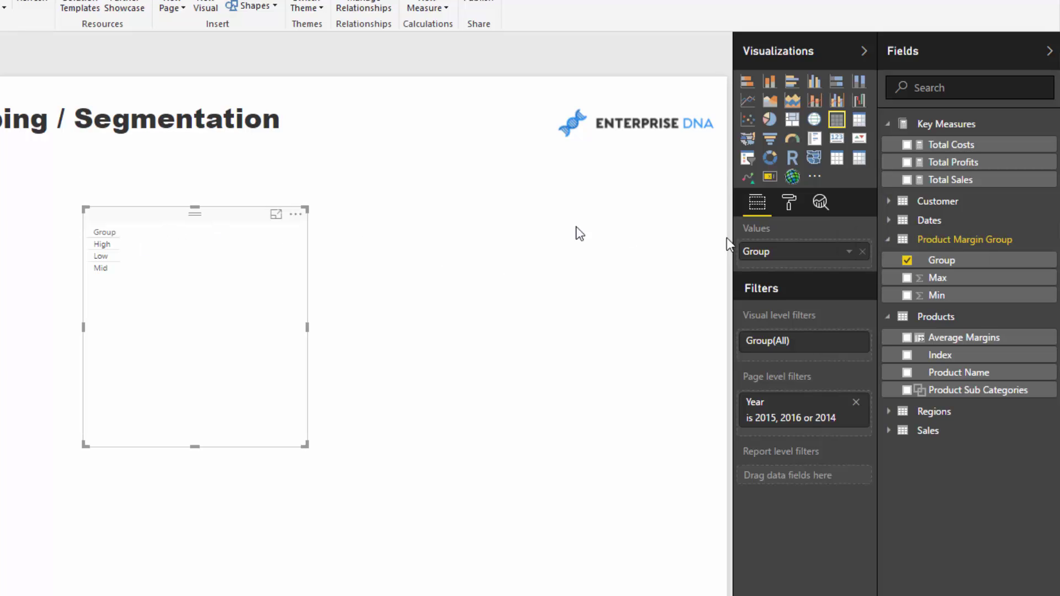
# Create a new measure in Key Measures and name it Margin Group Profits.
pyautogui.click(951, 144)
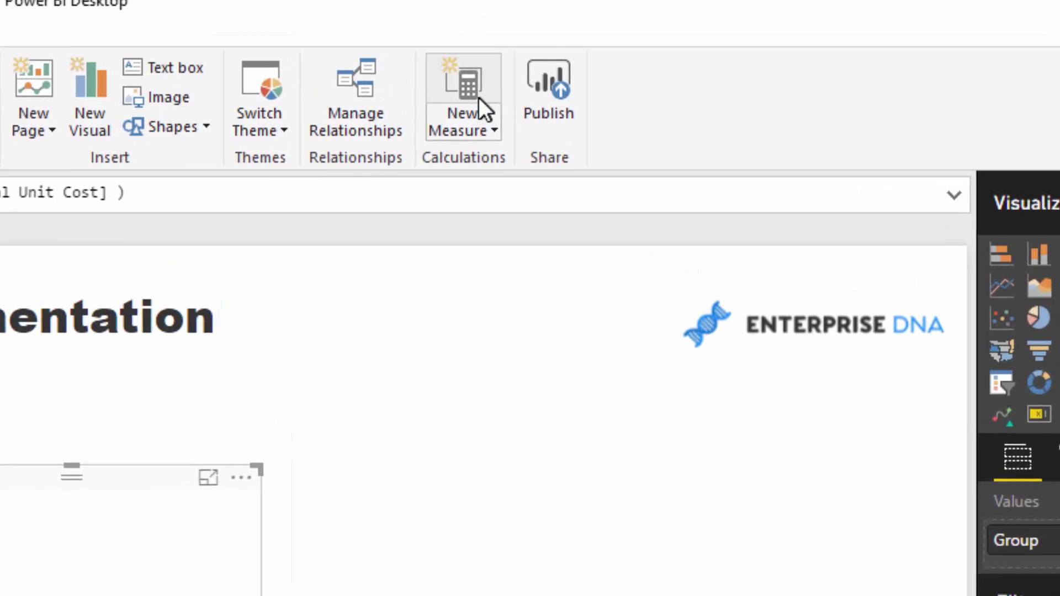
pyautogui.click(476, 100)
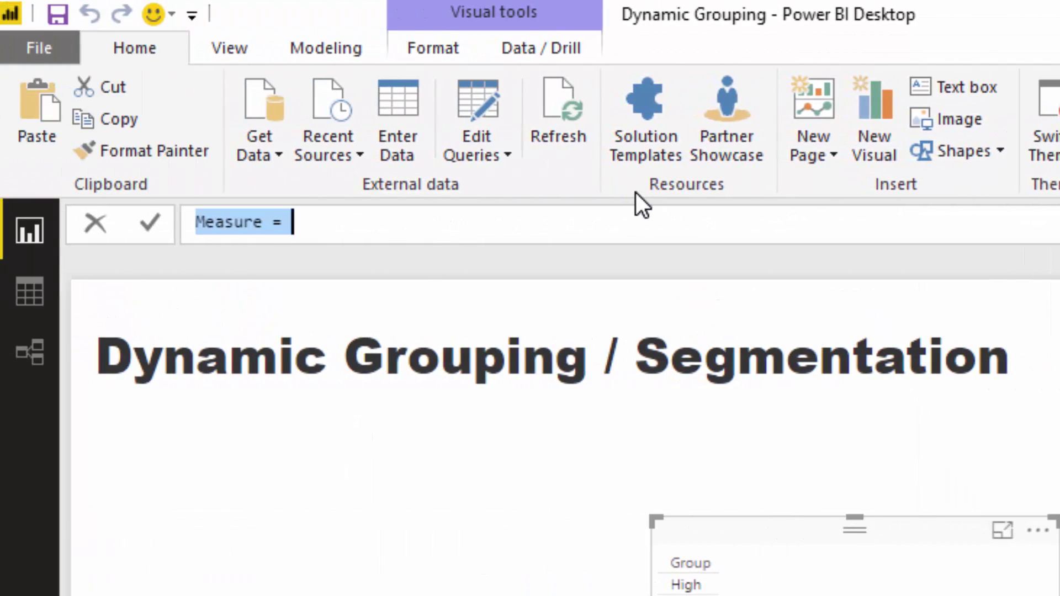
pyautogui.write('M')
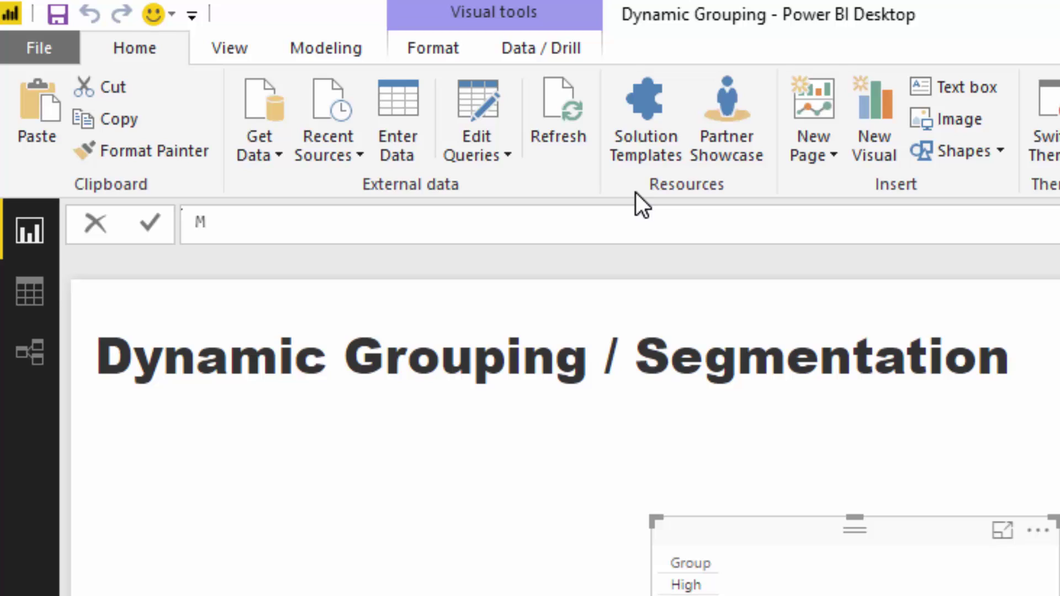
pyautogui.write('argin Group P')
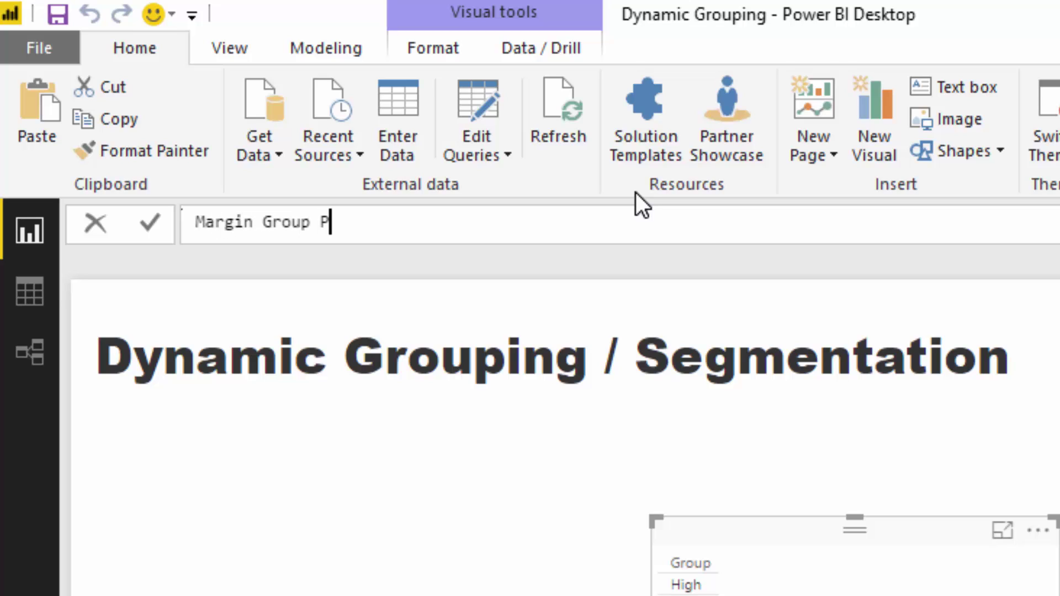
pyautogui.write('rofits =')
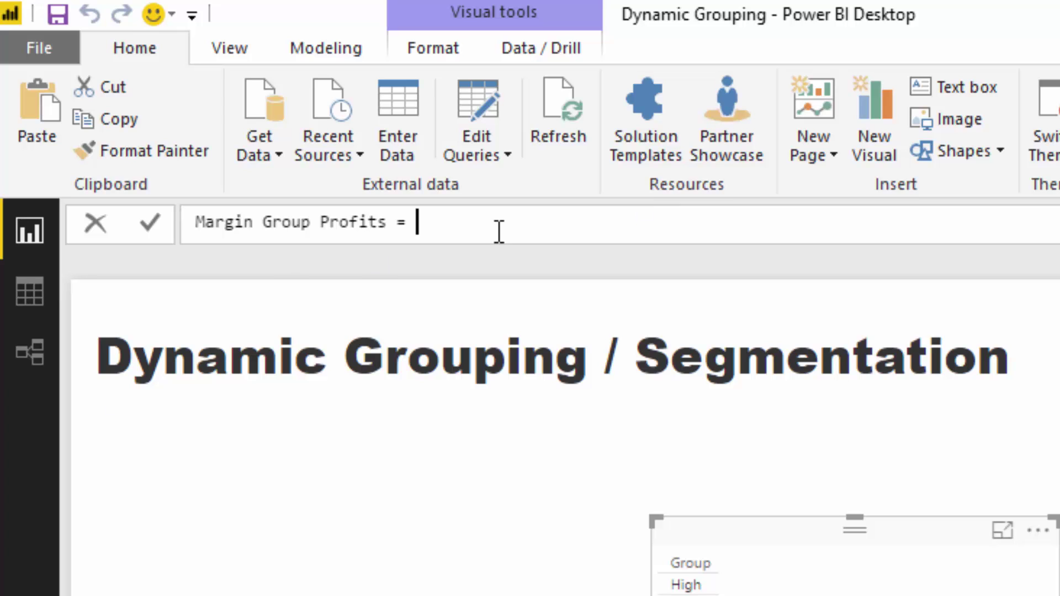
# Begin the measure's formula on a new line with CALCULATE, using [Total Profits] as its expression.
pyautogui.hotkey('shift', 'Return')
pyautogui.write('CALCULATE( Tot')
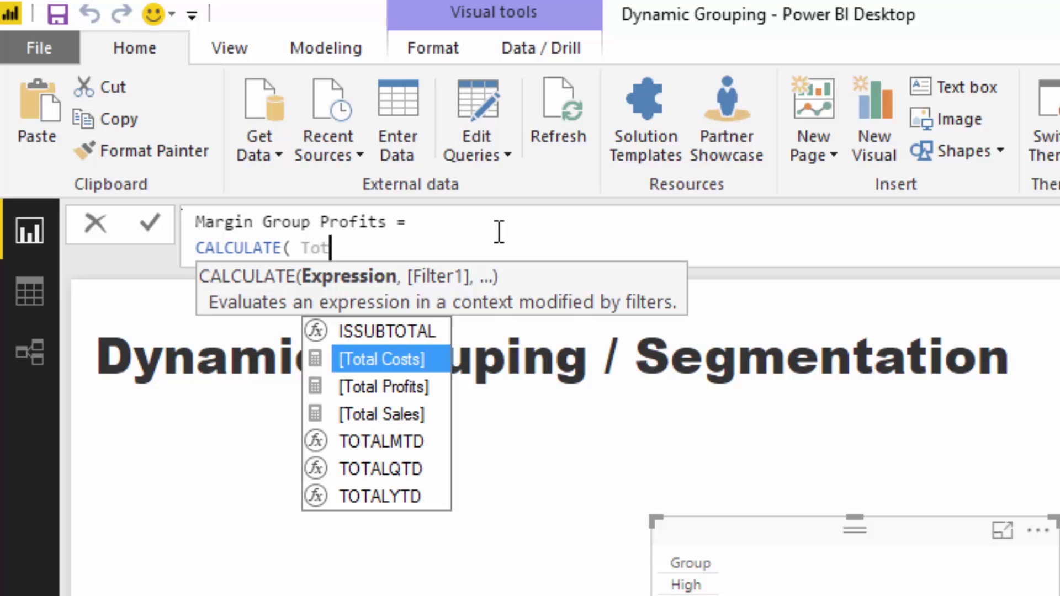
pyautogui.press('Down')
pyautogui.press('Tab')
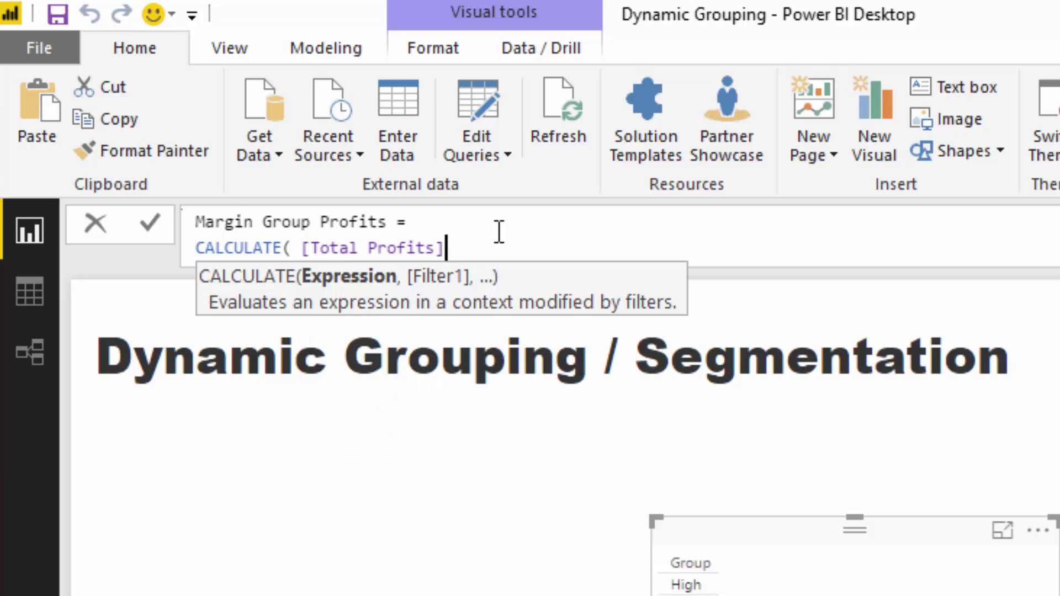
pyautogui.write(',')
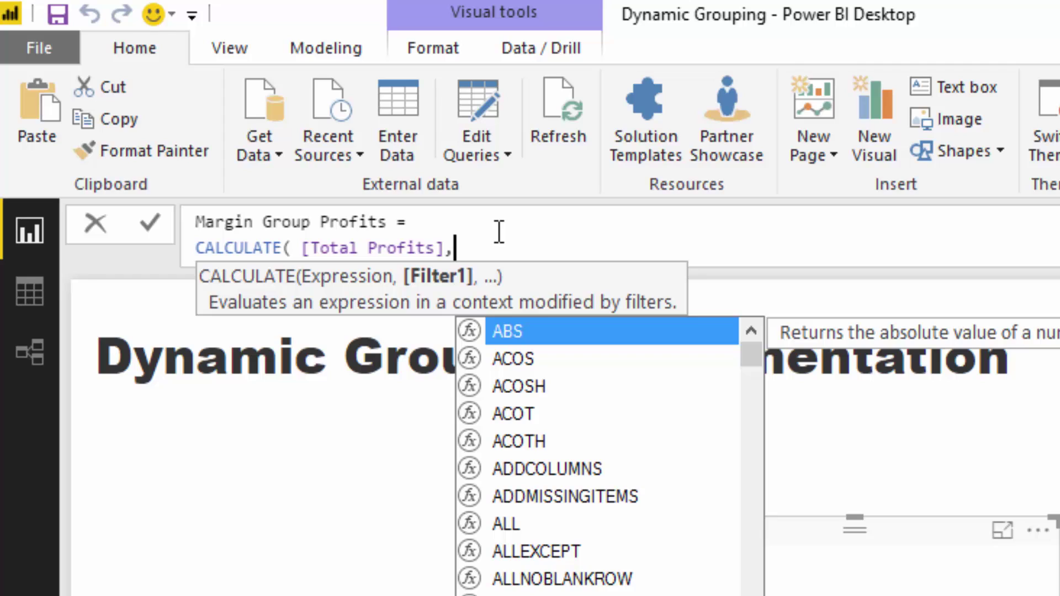
pyautogui.moveTo(451, 247); pyautogui.dragTo(302, 250)
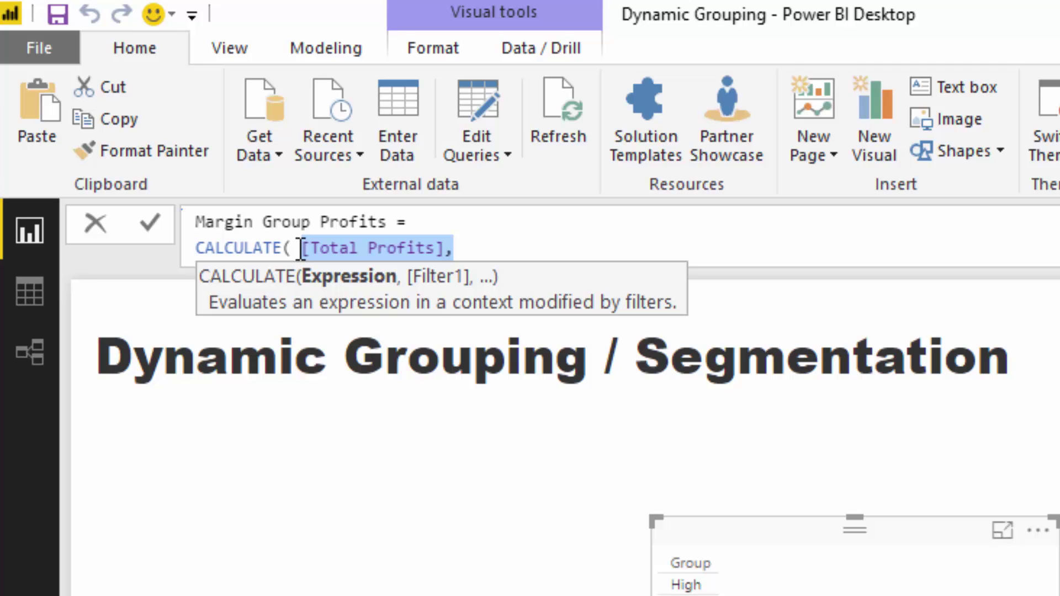
pyautogui.click(536, 248)
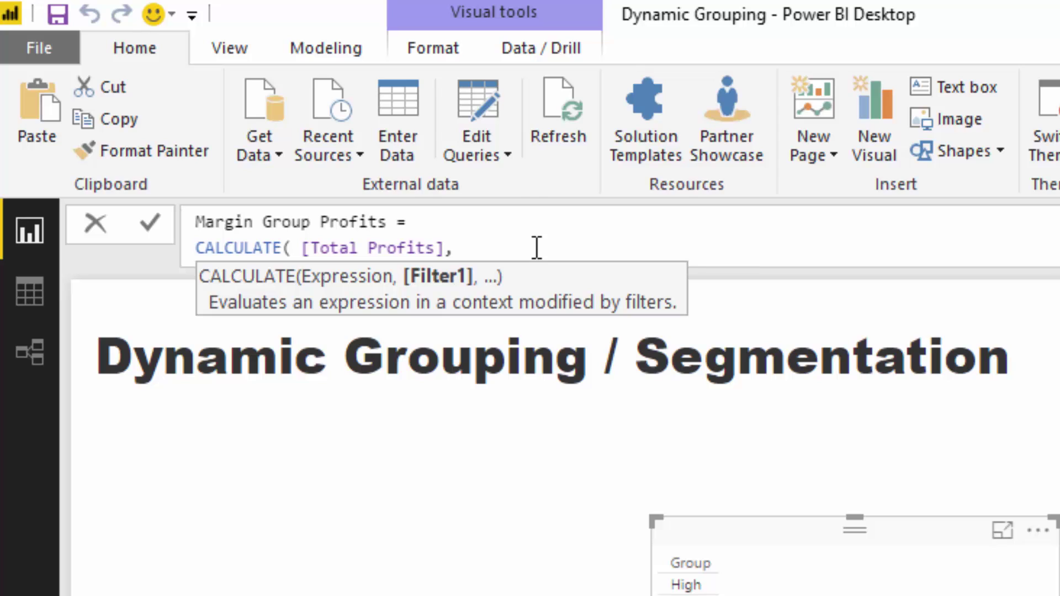
# Add a FILTER on a new line as CALCULATE's filter argument, using VALUES( Products[Average Margins] ) as its table.
pyautogui.hotkey('shift', 'Return')
pyautogui.write('FILTER')
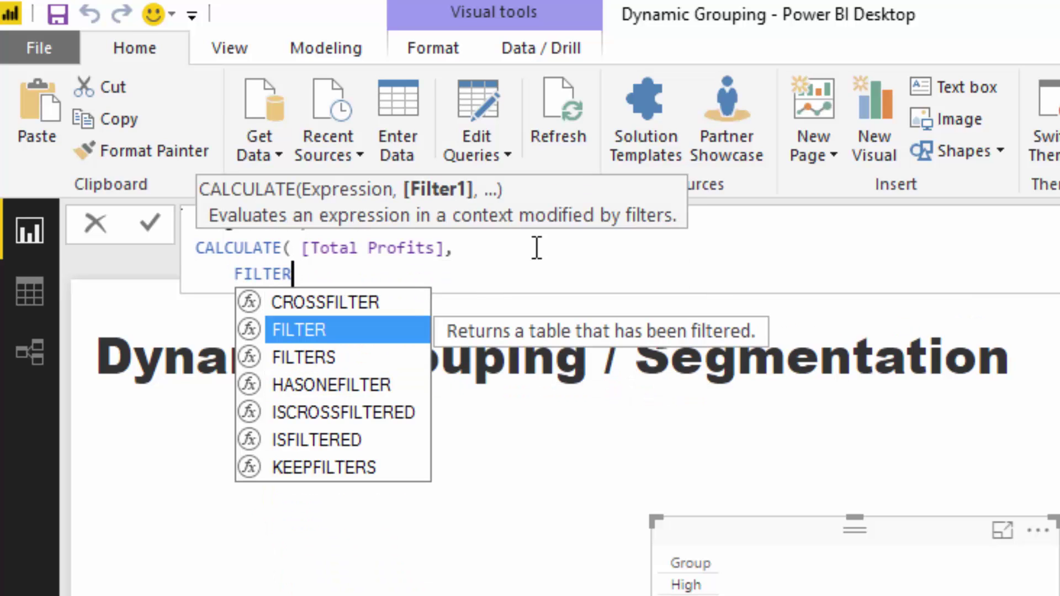
pyautogui.write('(')
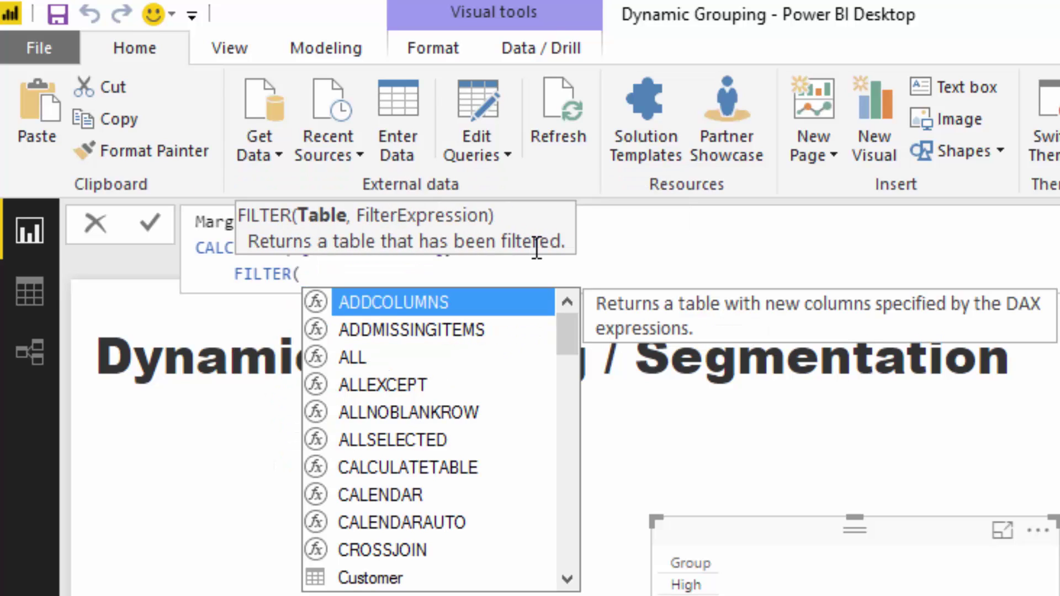
pyautogui.write(' VALUES( ')
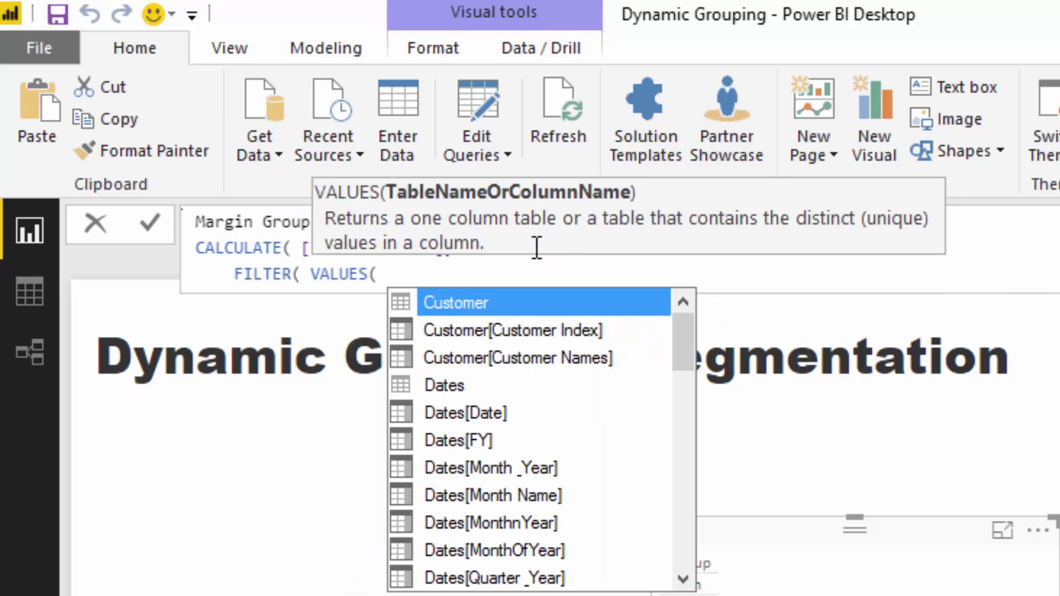
pyautogui.write('P')
pyautogui.press('BackSpace')
pyautogui.write('Ave')
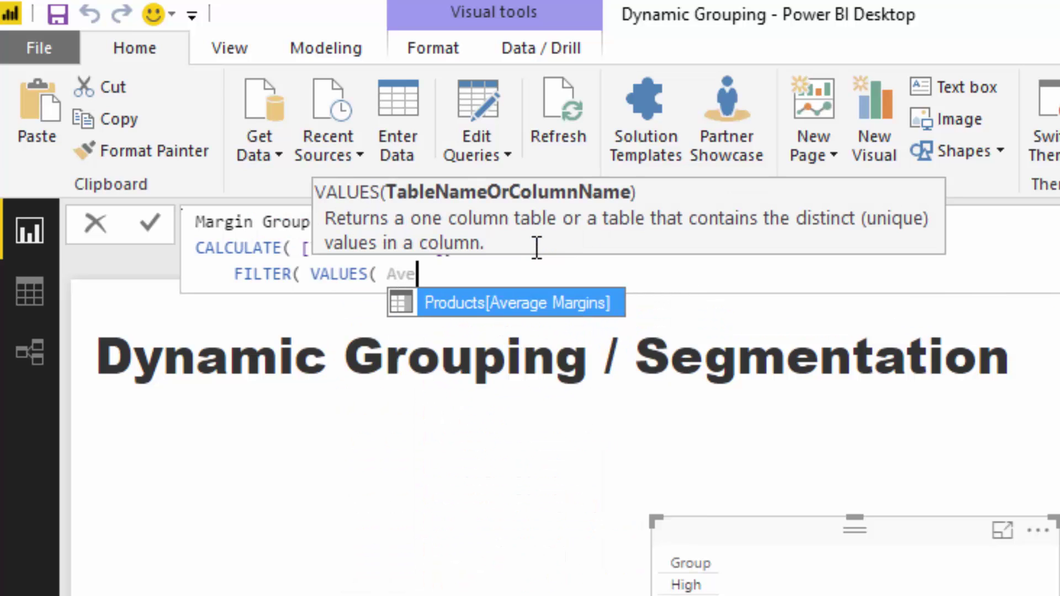
pyautogui.write('r')
pyautogui.press('Tab')
pyautogui.write(')')
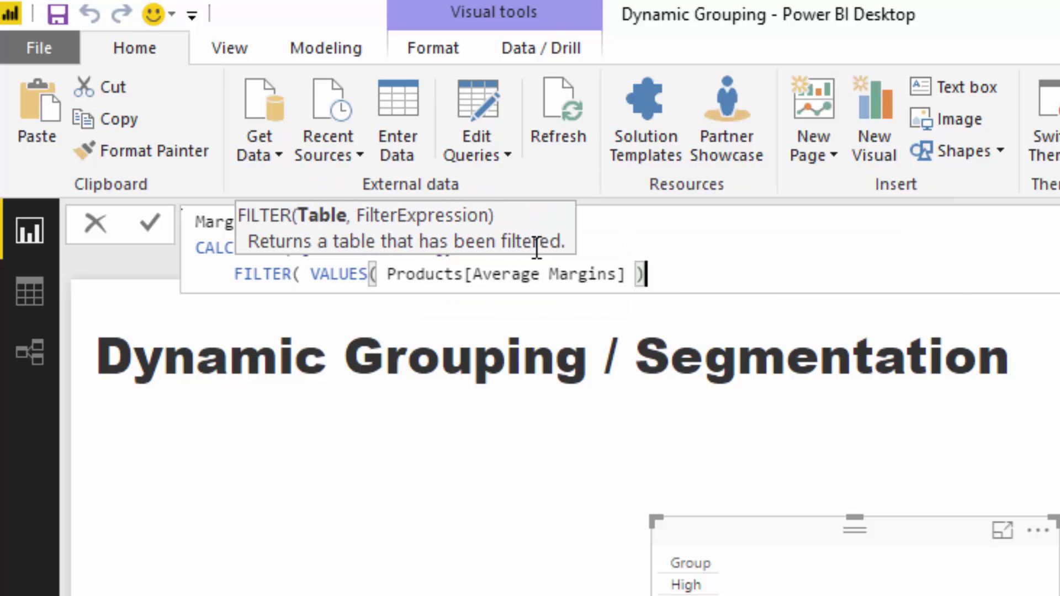
pyautogui.moveTo(312, 274); pyautogui.dragTo(671, 274)
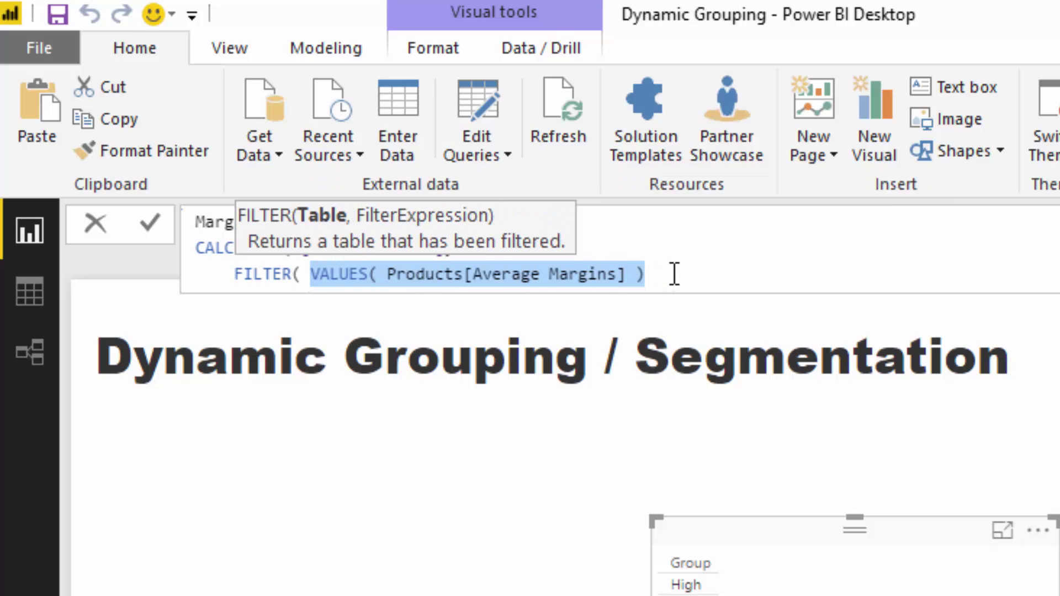
pyautogui.click(672, 275)
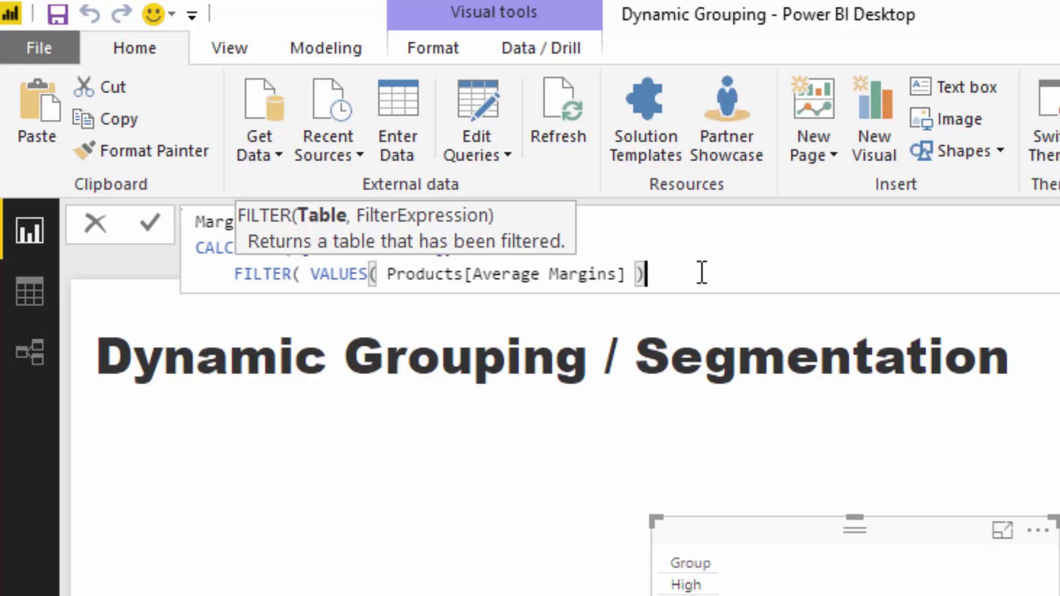
# Start the filter expression on a new line with COUNTROWS and open another line for its table argument.
pyautogui.write(',')
pyautogui.hotkey('shift', 'Return')
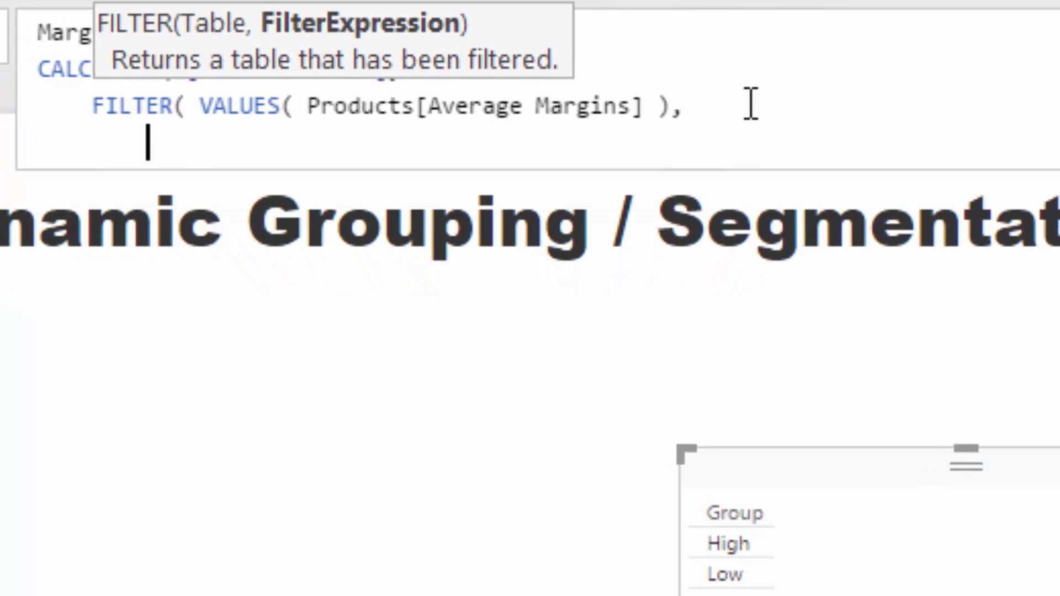
pyautogui.write('COUNT')
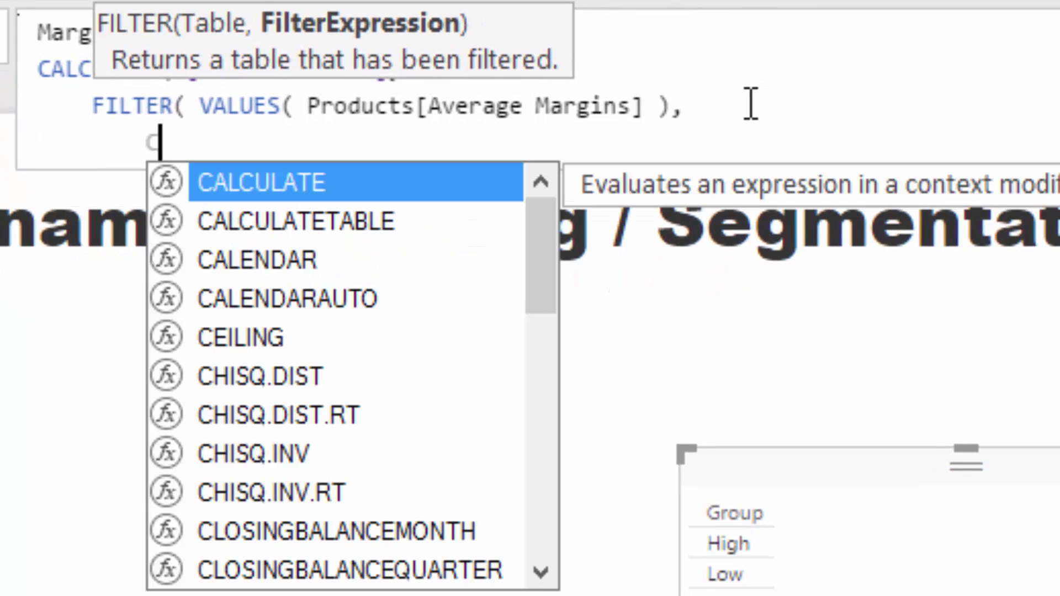
pyautogui.press('Down')
pyautogui.press('Down')
pyautogui.press('Down')
pyautogui.press('Down')
pyautogui.press('Down')
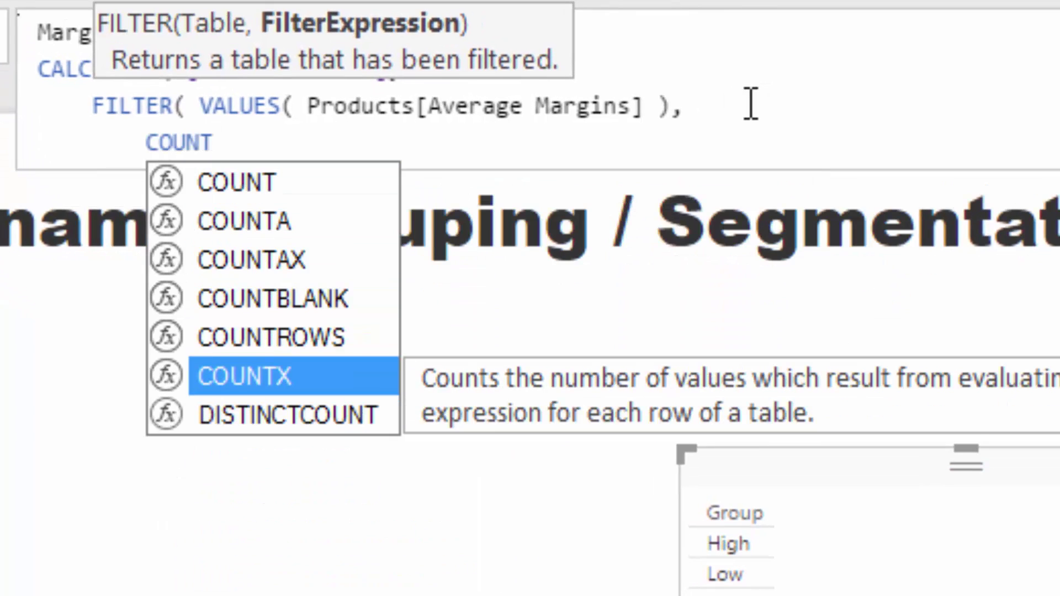
pyautogui.press('Up')
pyautogui.press('Tab')
pyautogui.hotkey('shift', 'Return')
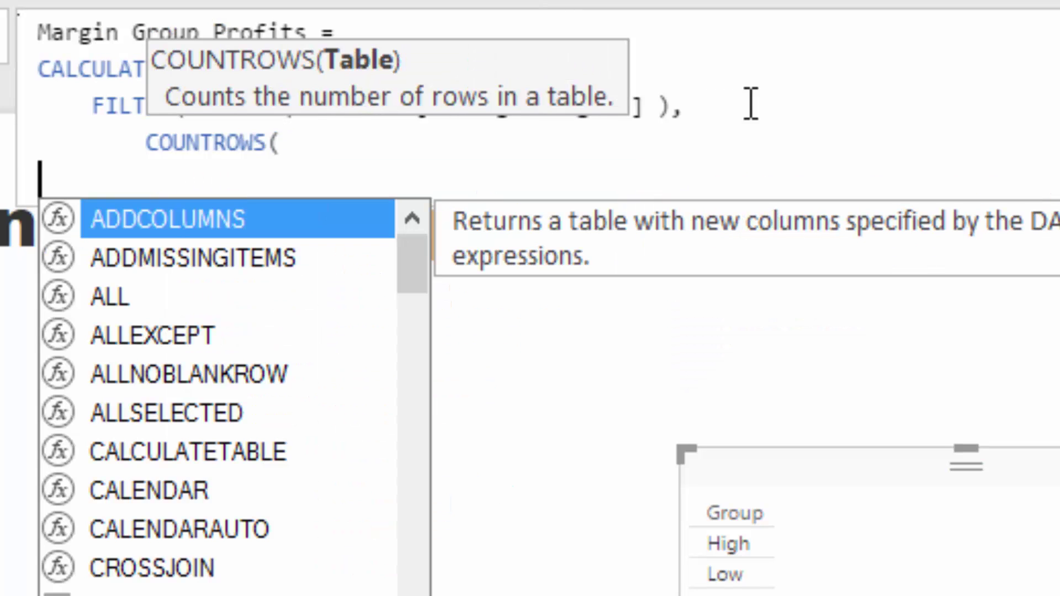
pyautogui.press('Escape')
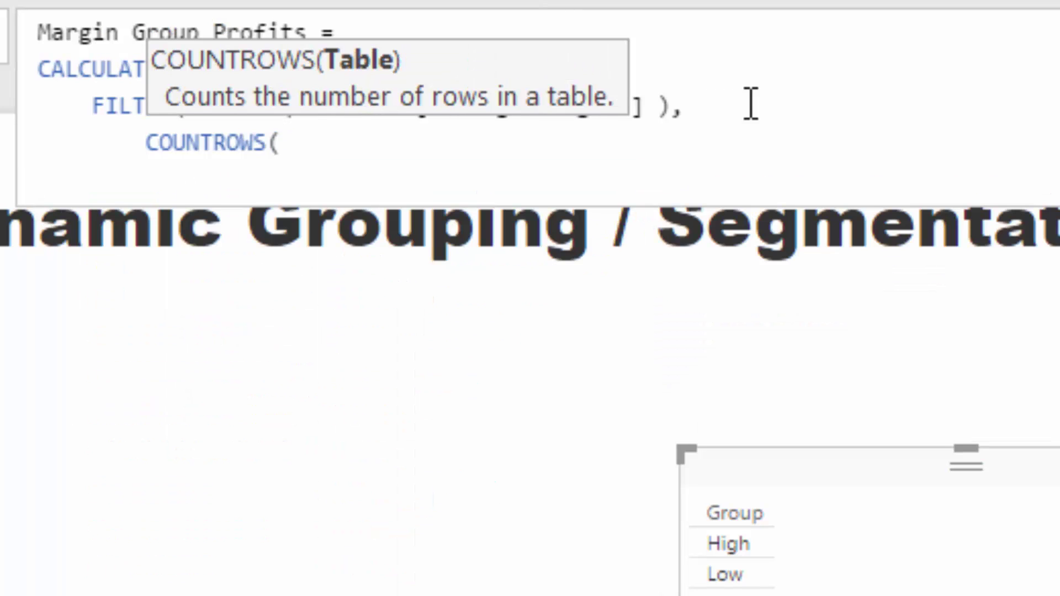
# Nest a FILTER inside COUNTROWS with 'Product Margin Group' as its table.
pyautogui.write('FILTER( ')
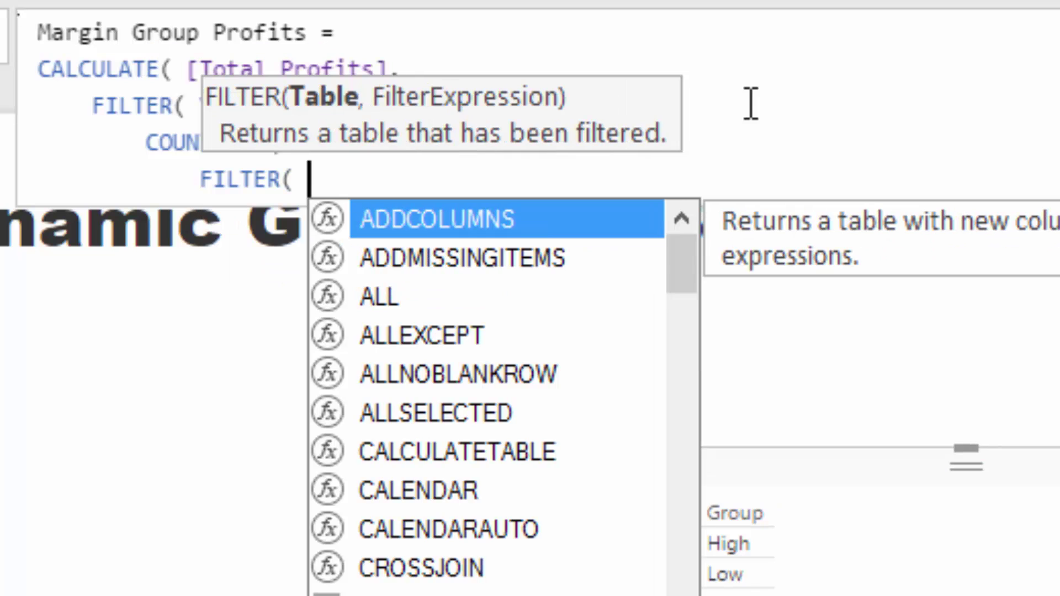
pyautogui.write('Pr')
pyautogui.press('Down')
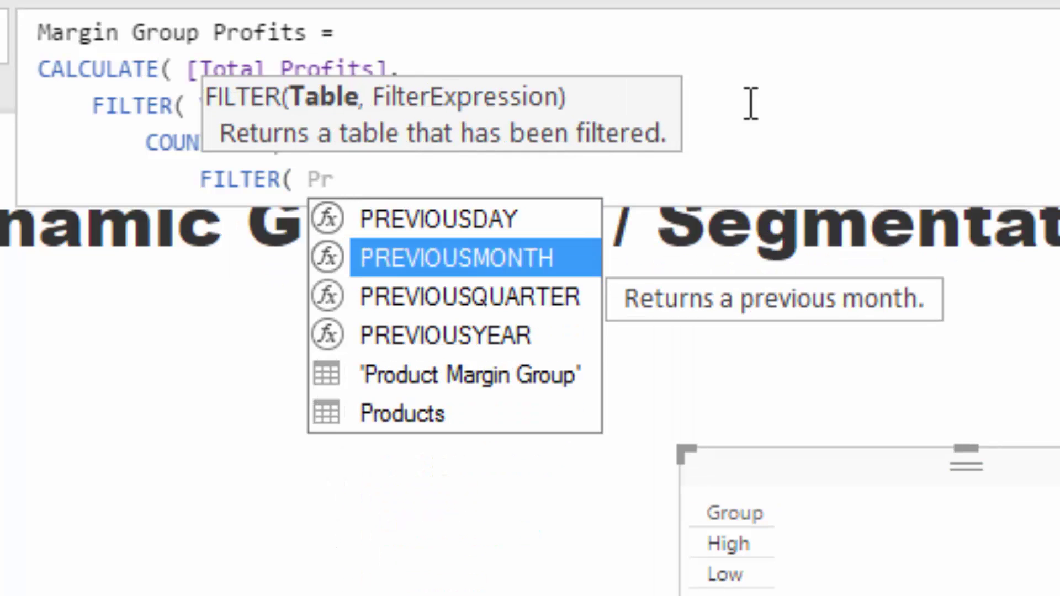
pyautogui.press('Down')
pyautogui.press('Down')
pyautogui.press('Down')
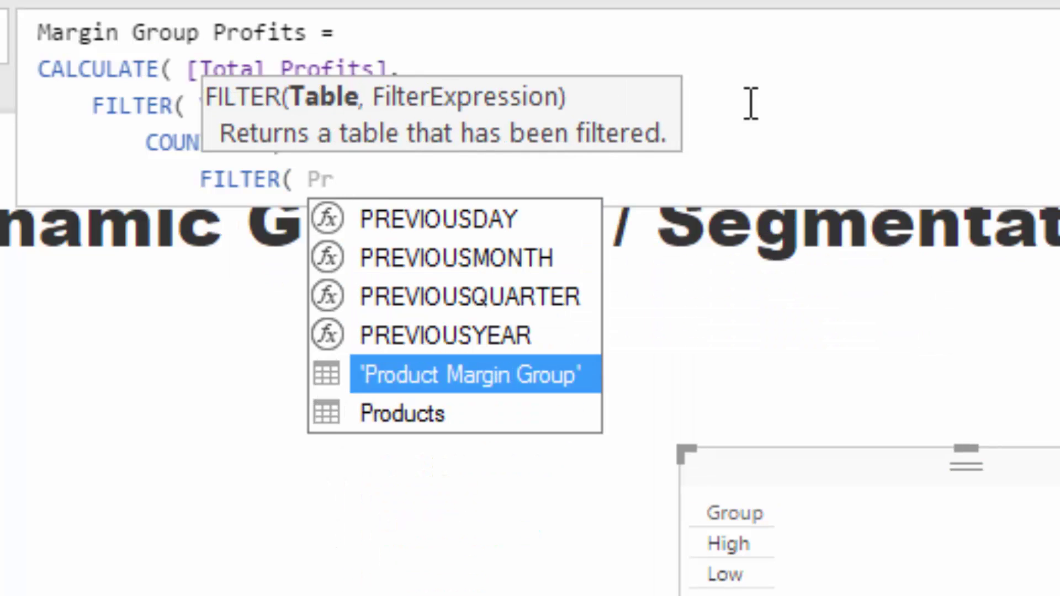
pyautogui.press('Tab')
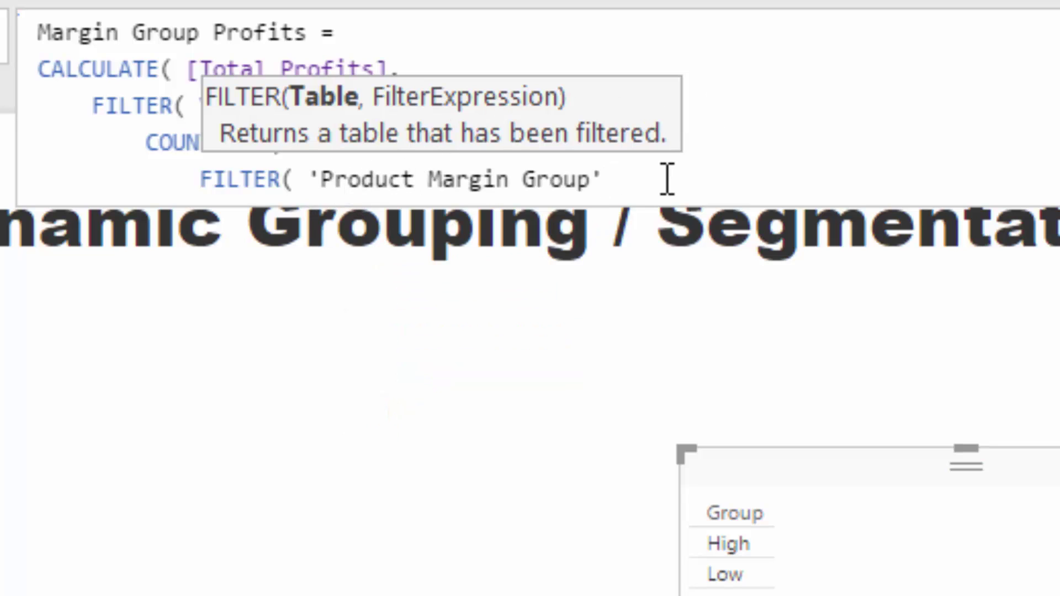
pyautogui.write(',')
# Start the inner FILTER's condition on an indented new line with Products[Average Margins].
pyautogui.hotkey('shift', 'Return')
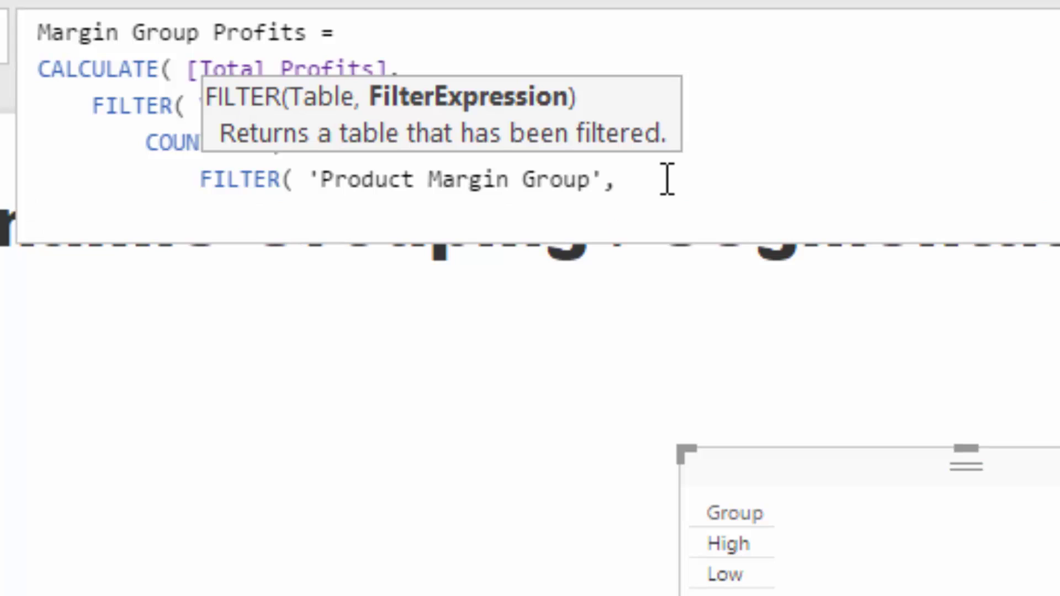
pyautogui.press('Tab')
pyautogui.press('Tab')
pyautogui.press('Tab')
pyautogui.press('Tab')
pyautogui.press('BackSpace')
pyautogui.write('P')
pyautogui.press('BackSpace')
pyautogui.write('Aver')
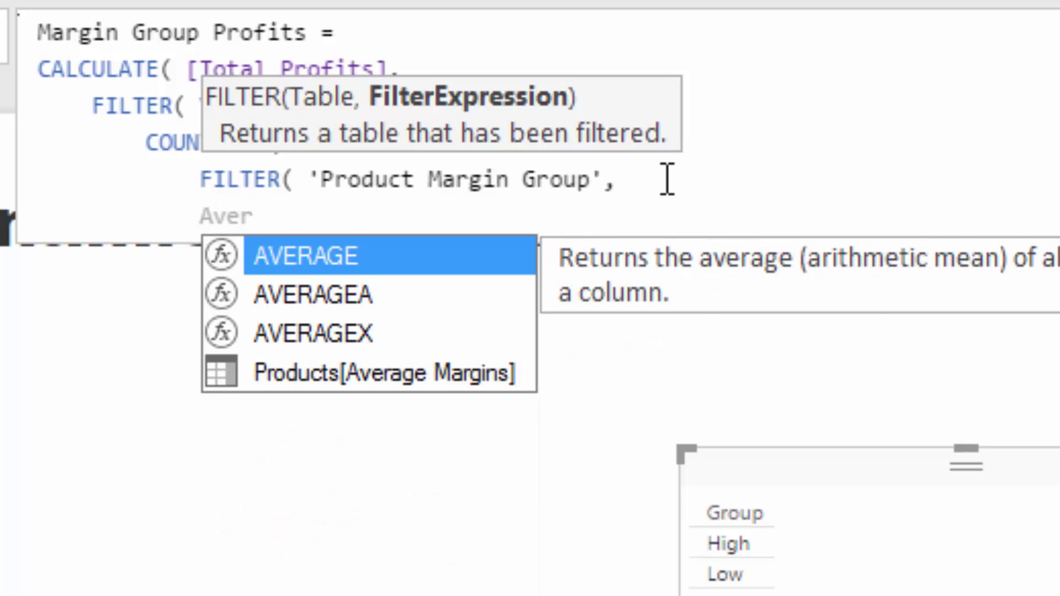
pyautogui.press('Down')
pyautogui.press('Down')
pyautogui.press('Down')
pyautogui.press('Tab')
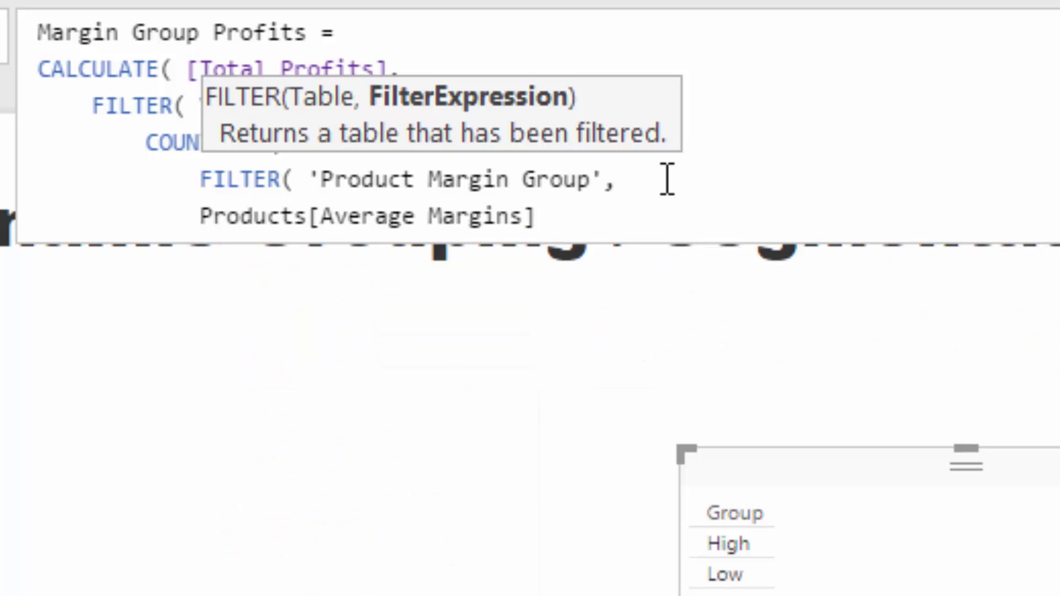
# Complete the first comparison as greater than or equal to (>=) 'Product Margin Group'[Min].
pyautogui.write('>= Min')
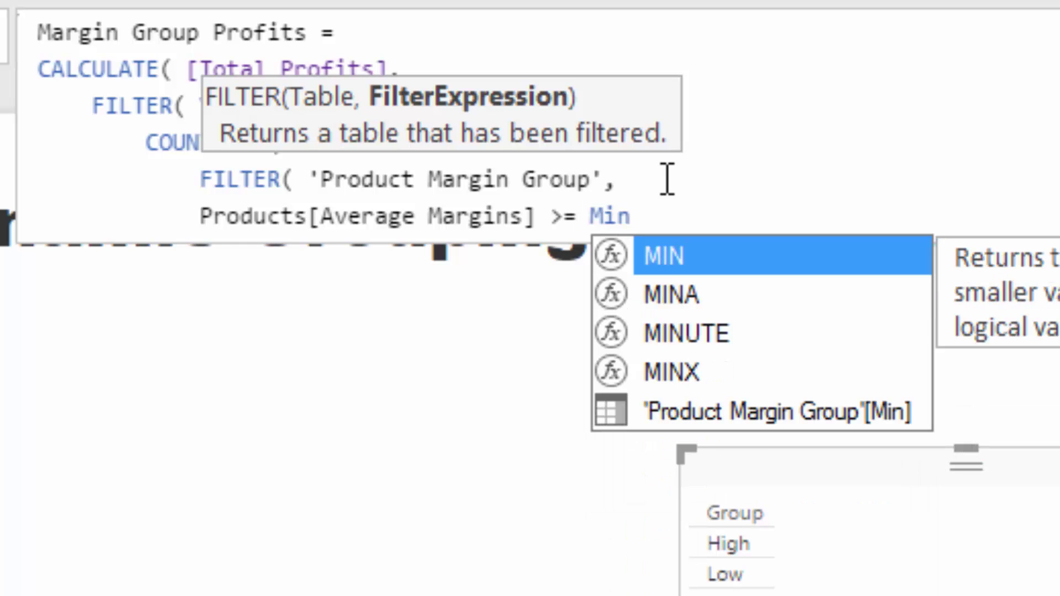
pyautogui.press('Tab')
pyautogui.press('BackSpace')
pyautogui.press('BackSpace')
pyautogui.press('BackSpace')
pyautogui.press('BackSpace')
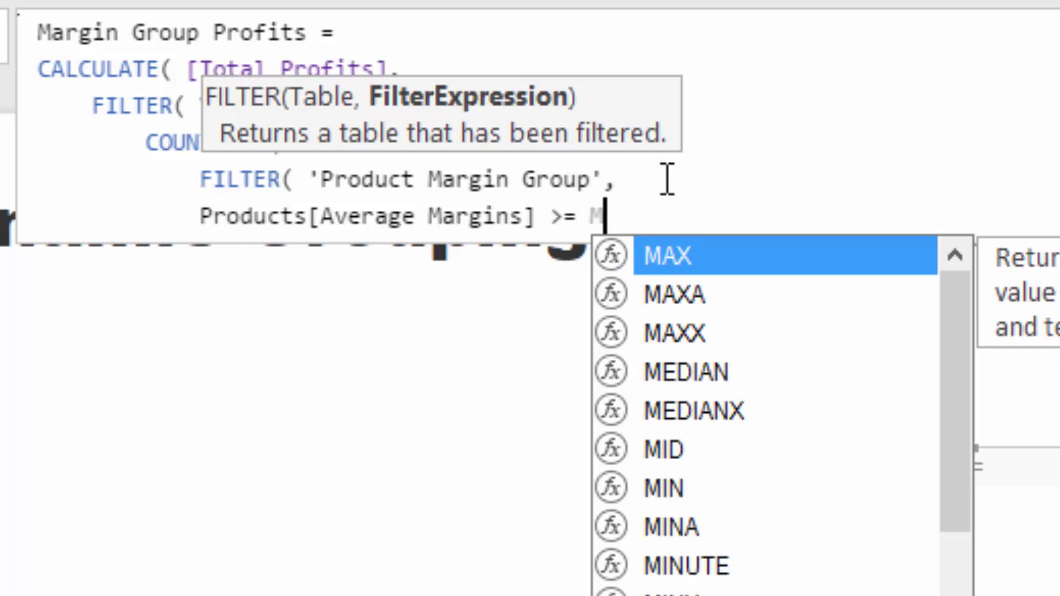
pyautogui.write('Min')
pyautogui.press('Down')
pyautogui.press('Down')
pyautogui.press('Down')
pyautogui.press('Down')
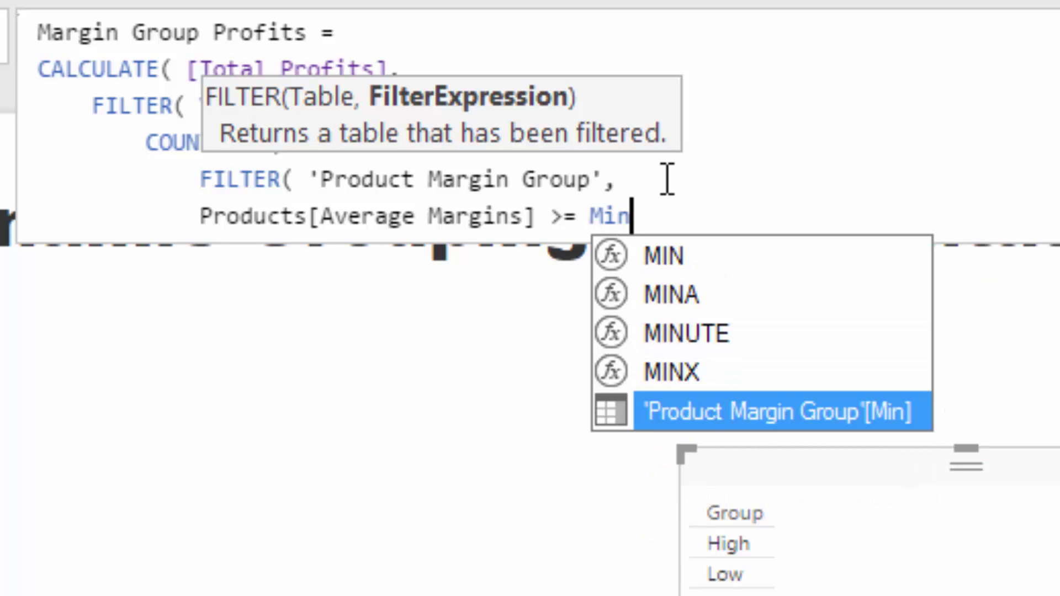
pyautogui.press('Tab')
# Add a second condition on an indented new line, joining Products[Average Margins] with &&.
pyautogui.hotkey('shift', 'Return')
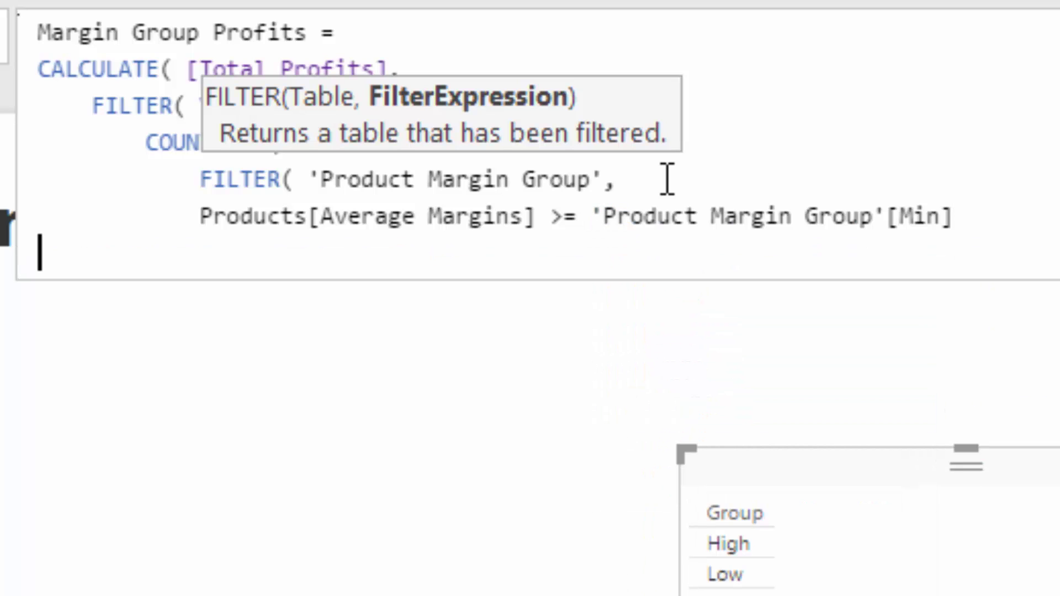
pyautogui.press('Tab')
pyautogui.press('Tab')
pyautogui.press('Tab')
pyautogui.write('&& Av')
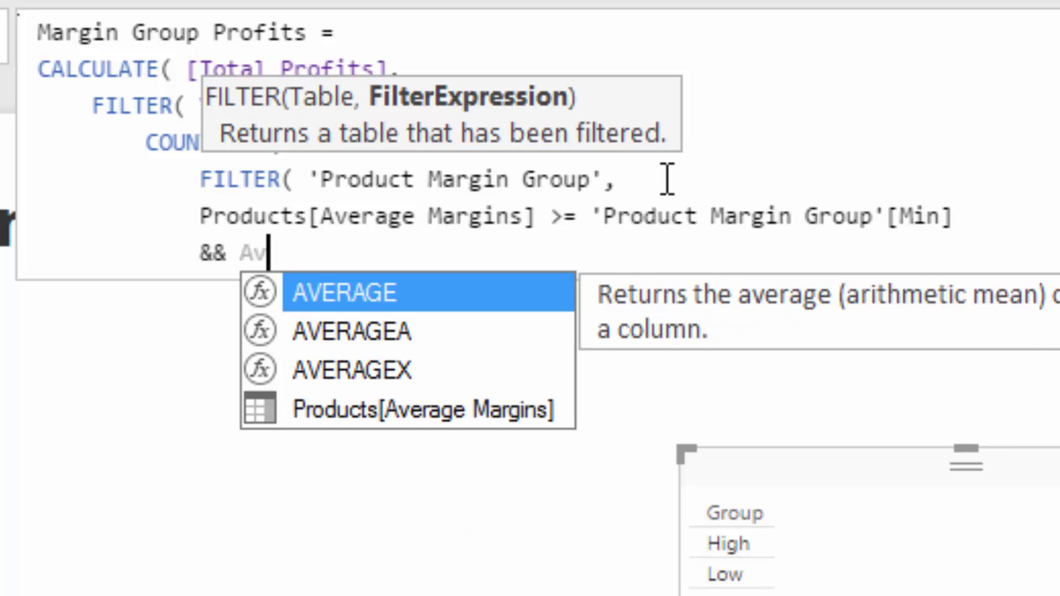
pyautogui.write('ea')
pyautogui.press('BackSpace')
pyautogui.press('Down')
pyautogui.press('Down')
pyautogui.press('Down')
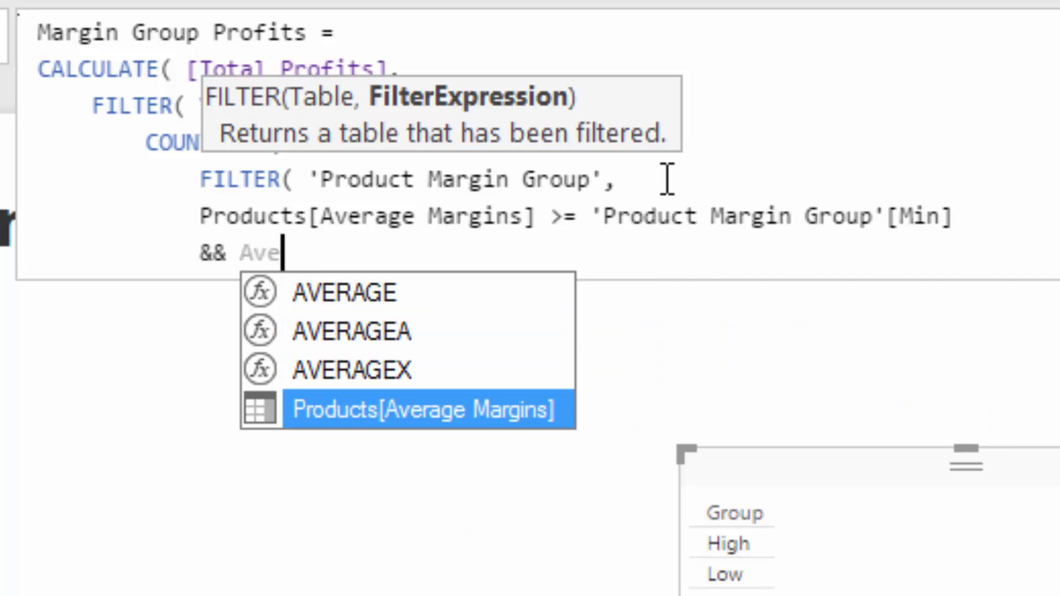
pyautogui.press('Tab')
# Complete the second comparison as less than (<) 'Product Margin Group'[Max] and close the inner FILTER and COUNTROWS parentheses.
pyautogui.write('< ')
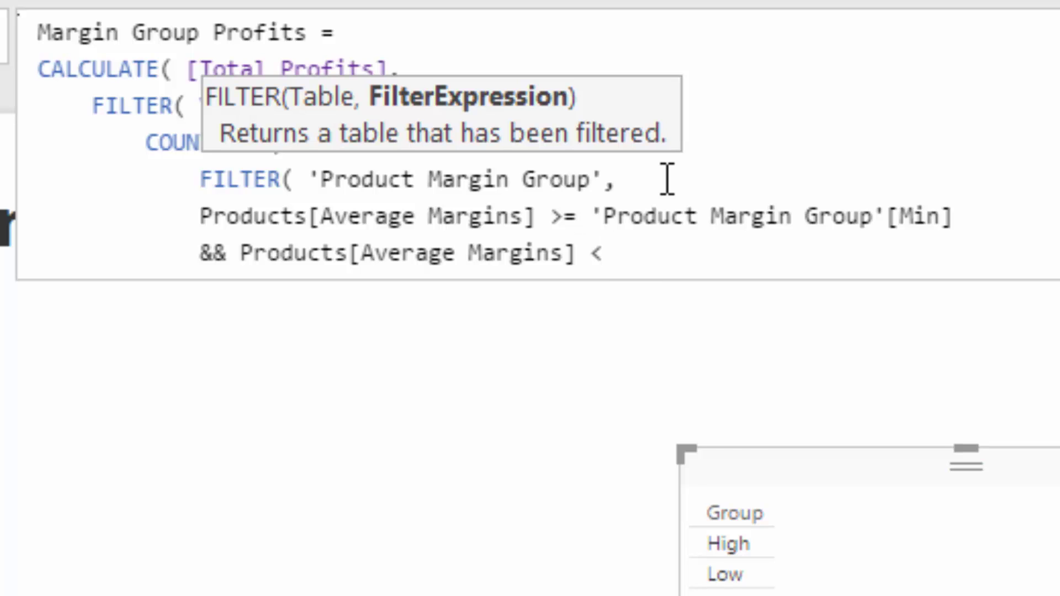
pyautogui.write('Max')
pyautogui.press('Down')
pyautogui.press('Down')
pyautogui.press('Down')
pyautogui.press('Tab')
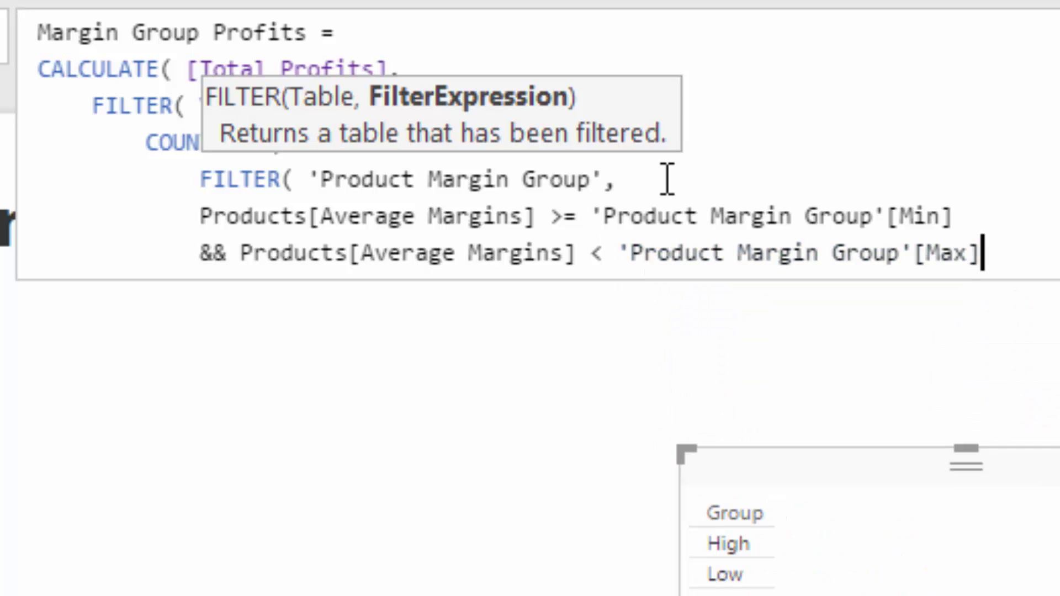
pyautogui.write(')')
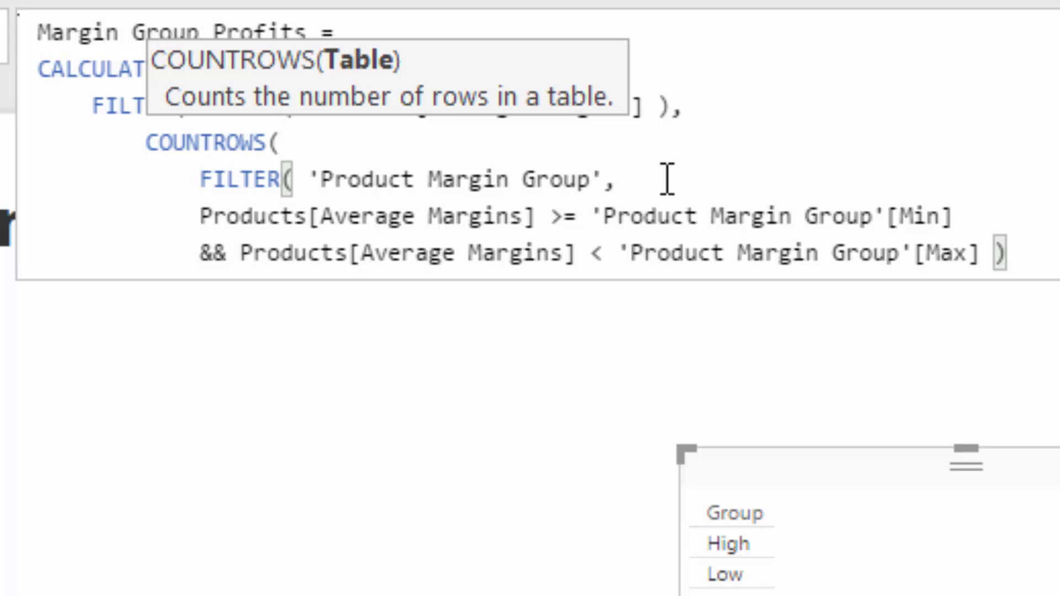
pyautogui.write(' )')
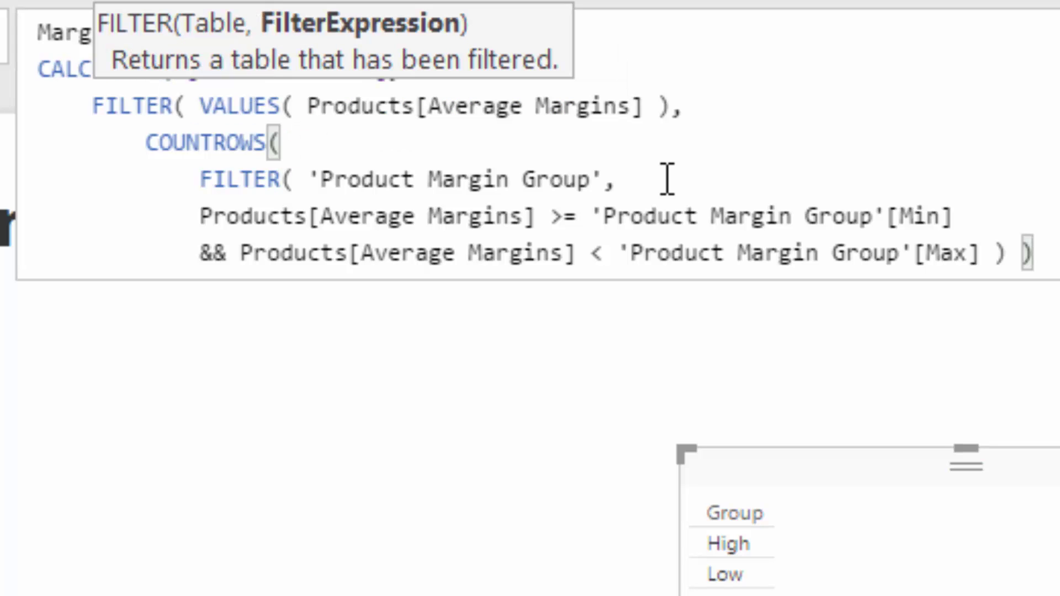
# Finish the formula on a new line by testing the row count as > 0 and closing the outer FILTER and CALCULATE.
pyautogui.press('Return')
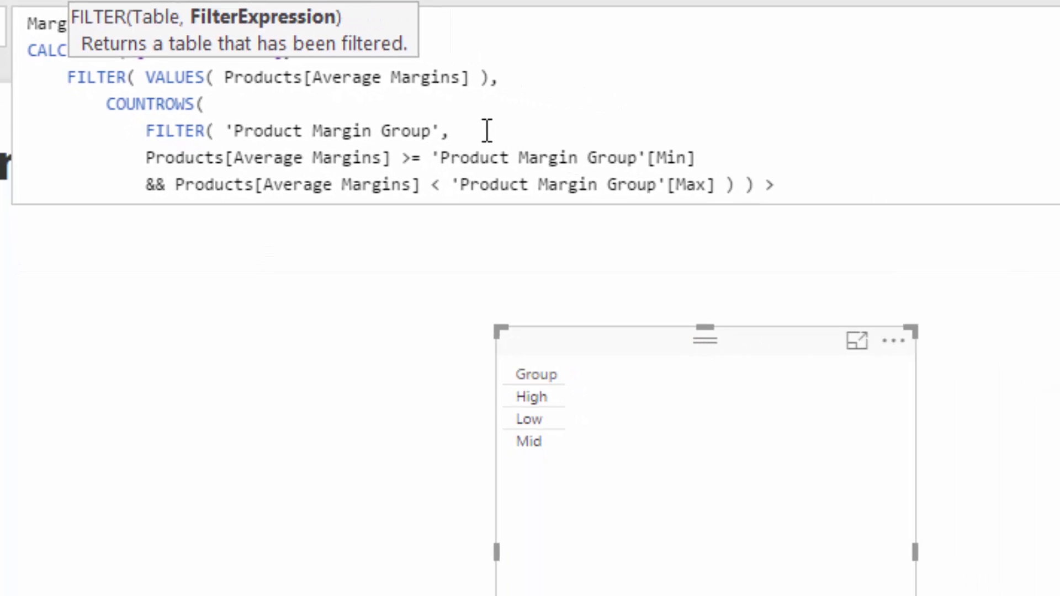
pyautogui.press('BackSpace')
pyautogui.press('Return')
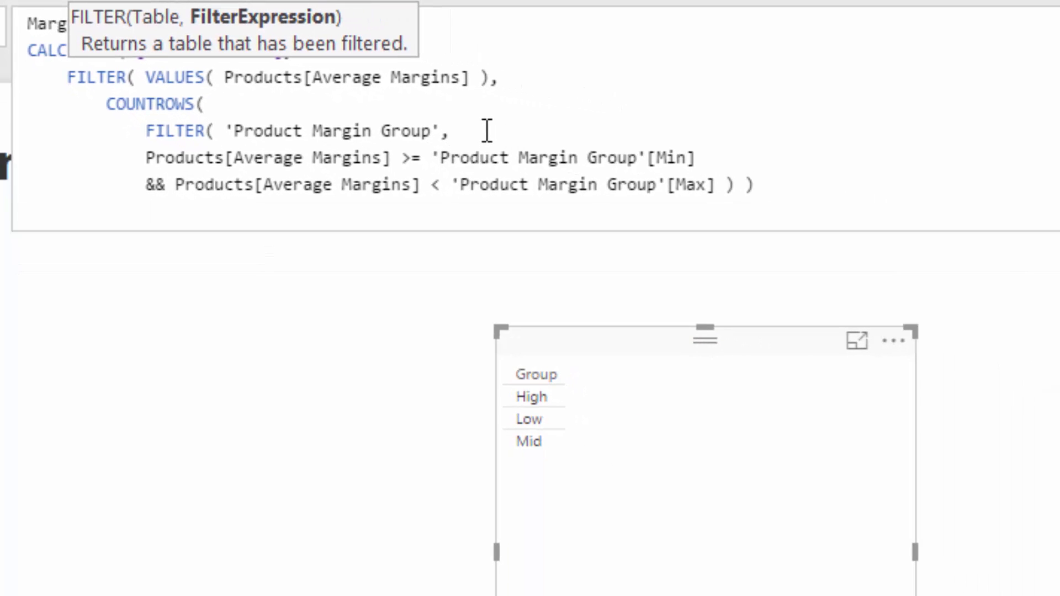
pyautogui.write('> 0 ))')
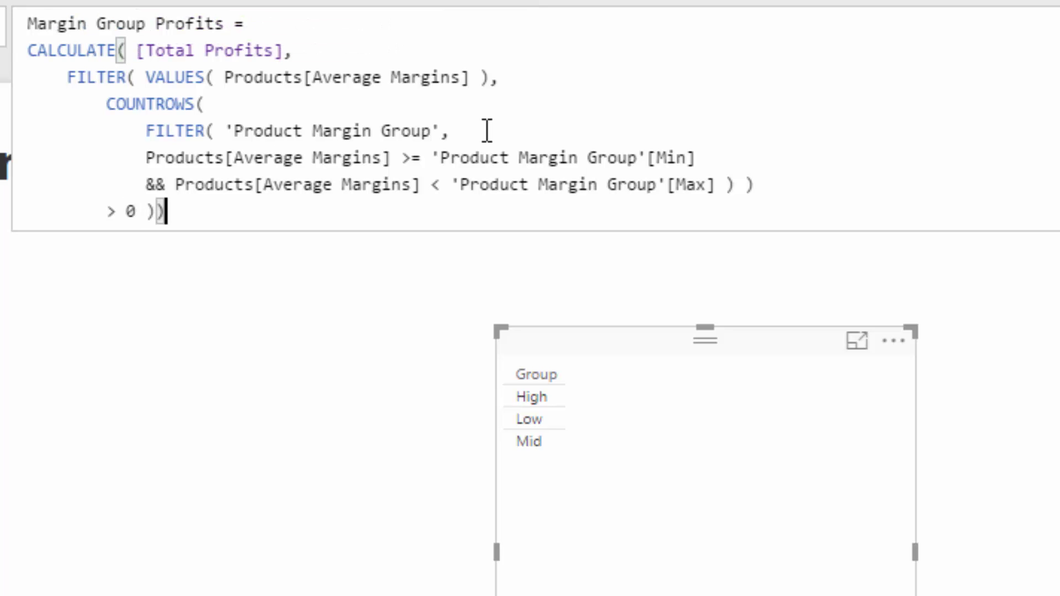
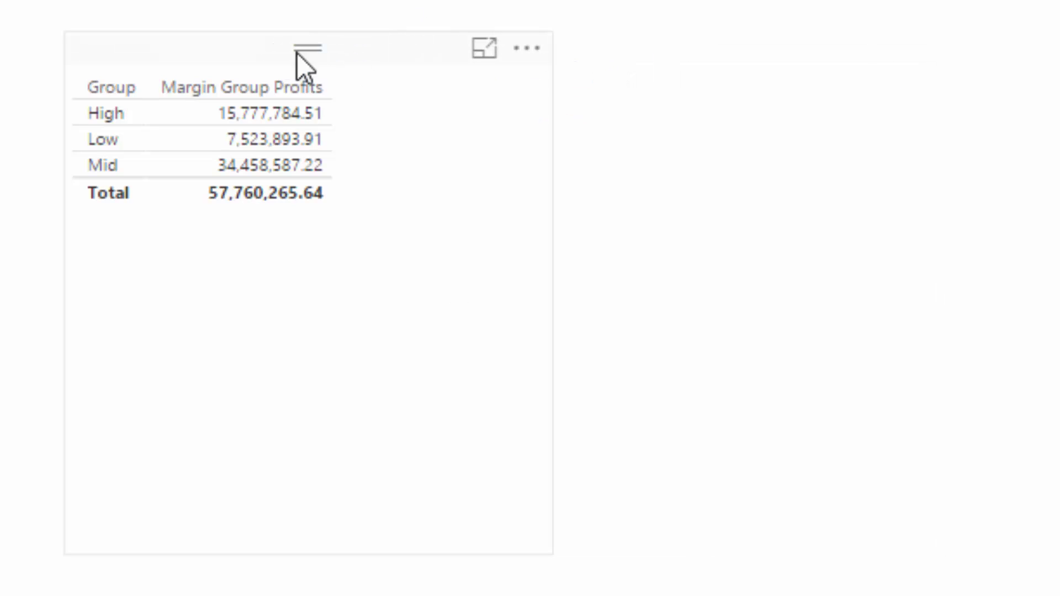
# Select the table visual of groups and profits, and highlight VALUES( Products[Average Margins] ) in the Margin Group Profits formula for review.
pyautogui.click(304, 50)
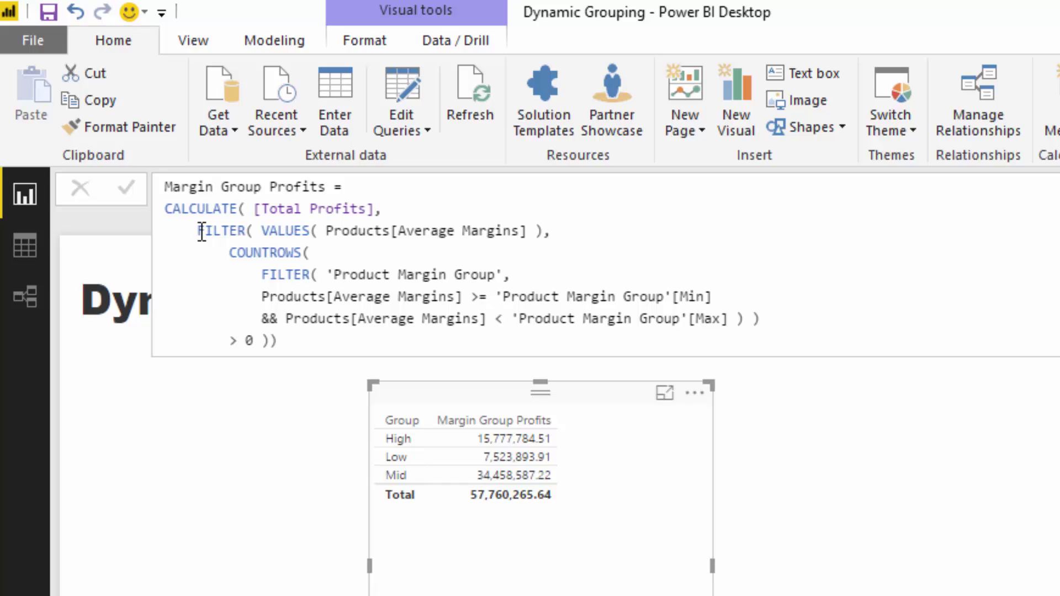
pyautogui.moveTo(201, 232); pyautogui.dragTo(551, 231)
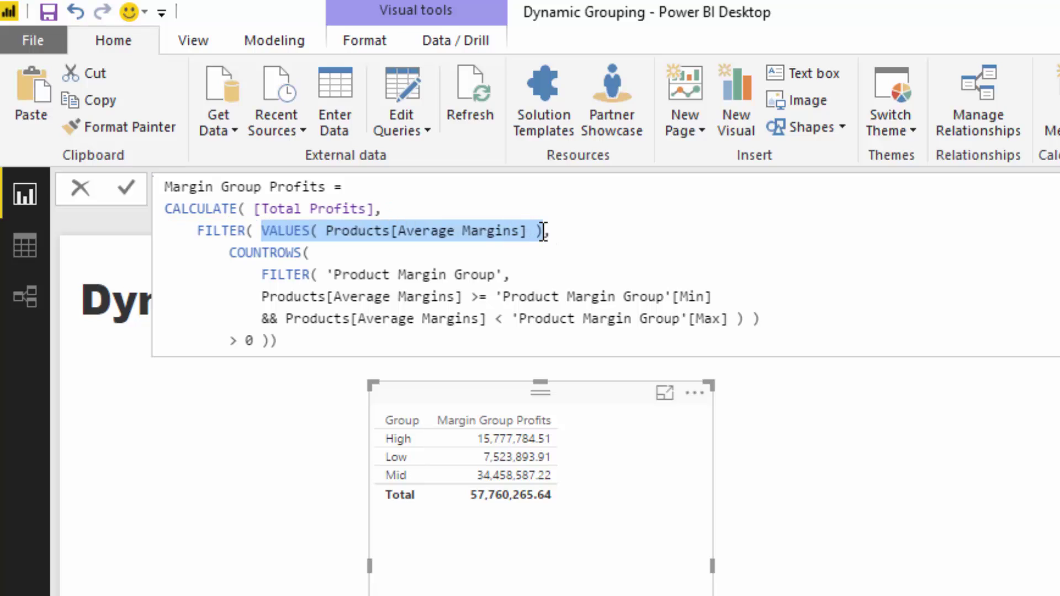
# Highlight VALUES( Products[Average Margins] ) and the 'Product Margin Group' table reference in the inner FILTER of the Margin Group Profits formula for review.
pyautogui.click(261, 231)
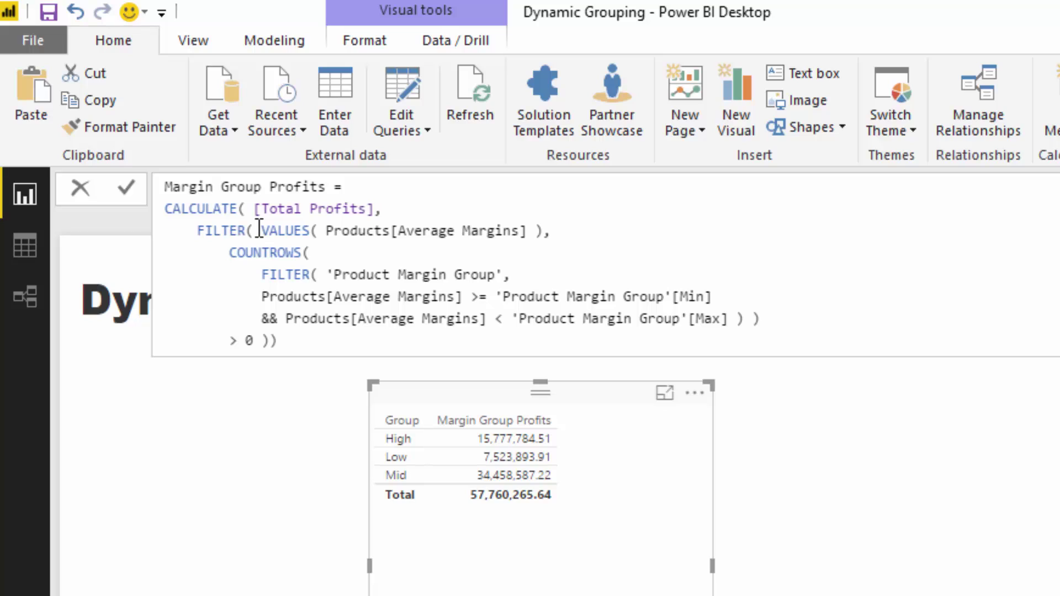
pyautogui.moveTo(259, 228)
pyautogui.mouseDown()
pyautogui.moveTo(538, 230)
pyautogui.moveTo(264, 231)
pyautogui.mouseUp()
pyautogui.click(544, 231)
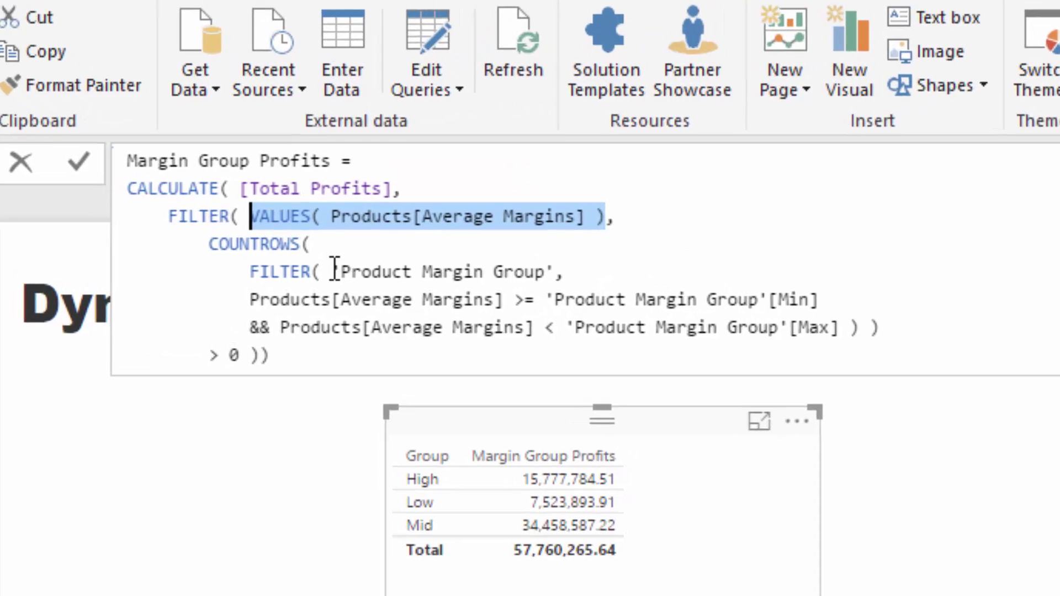
pyautogui.click(331, 275)
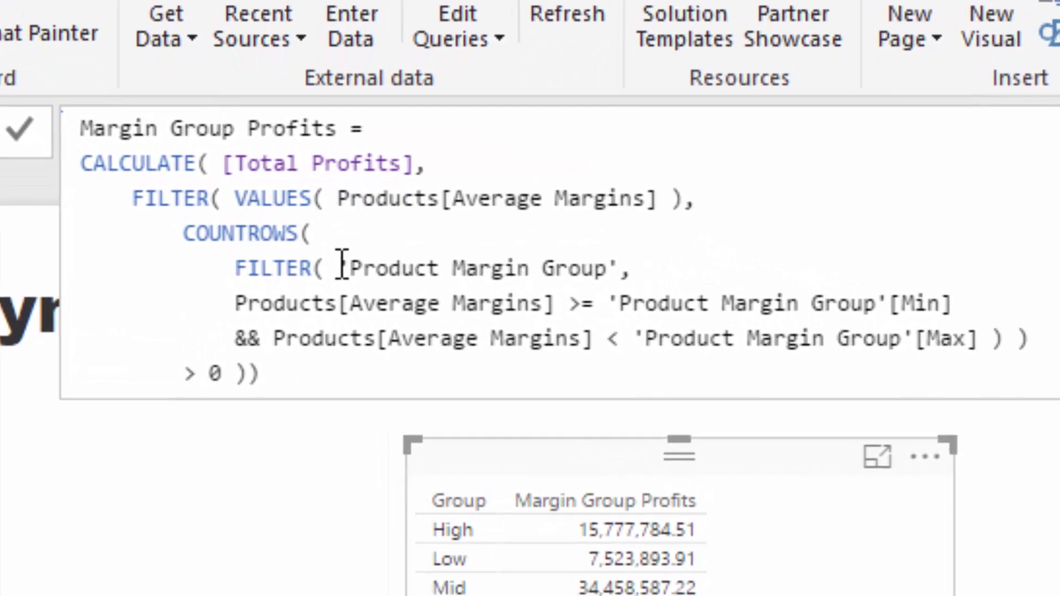
pyautogui.moveTo(330, 274); pyautogui.dragTo(460, 275)
pyautogui.moveTo(579, 271); pyautogui.dragTo(643, 265)
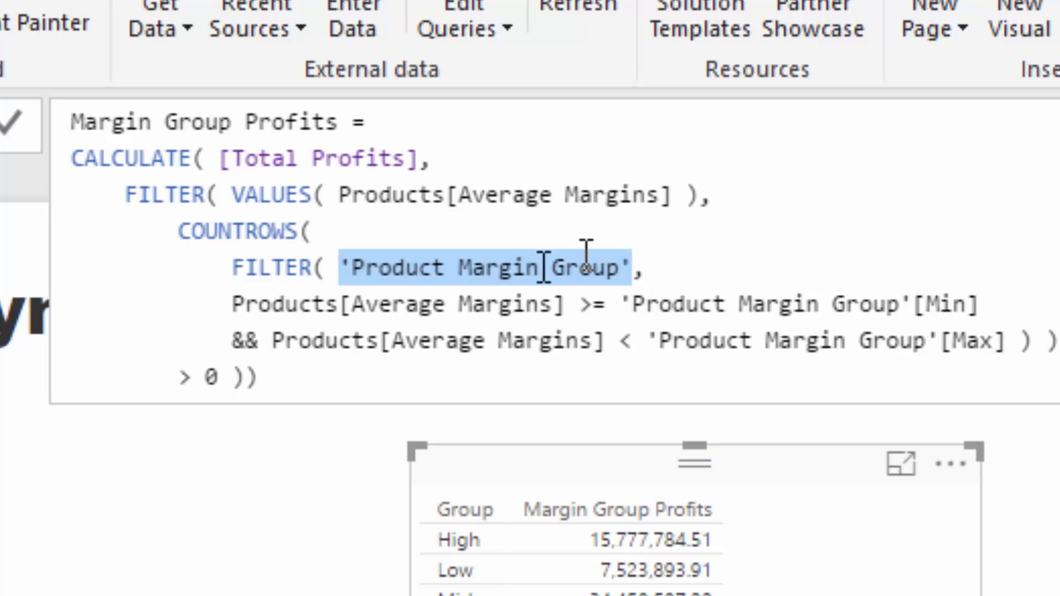
# Highlight the Products[Average Margins] comparison operands 'Product Margin Group'[Min] and 'Product Margin Group'[Max] in the formula for review.
pyautogui.moveTo(230, 304); pyautogui.dragTo(560, 304)
pyautogui.moveTo(643, 304); pyautogui.dragTo(1024, 303)
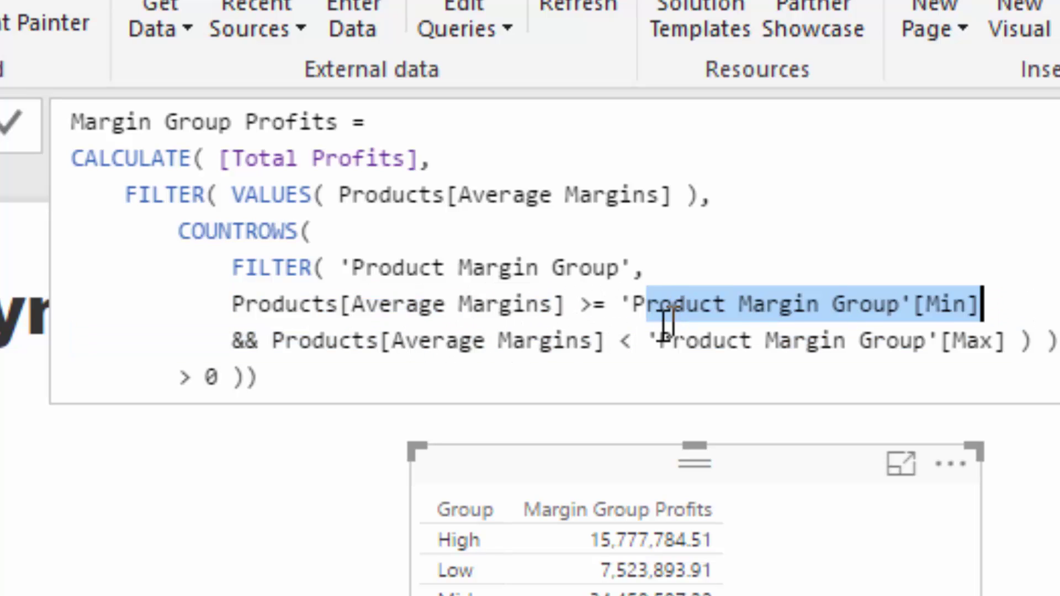
pyautogui.click(648, 340)
pyautogui.moveTo(647, 340); pyautogui.dragTo(1005, 340)
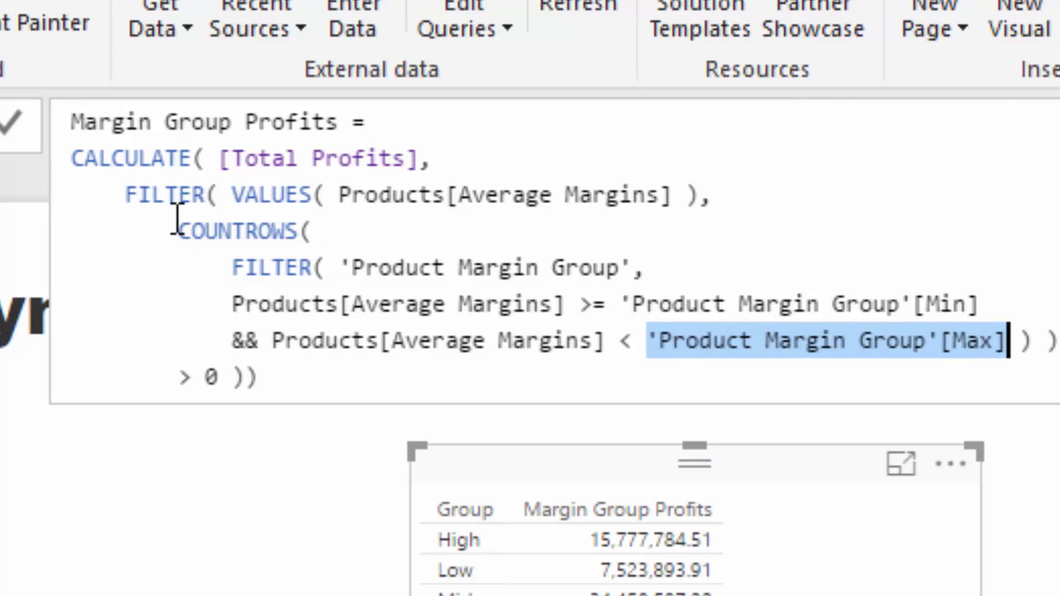
# Review the COUNTROWS and > 0 test, the VALUES( Products[Average Margins] ) argument and [Total Profits] by highlighting each in the formula.
pyautogui.moveTo(176, 231); pyautogui.dragTo(326, 223)
pyautogui.moveTo(176, 377); pyautogui.dragTo(235, 378)
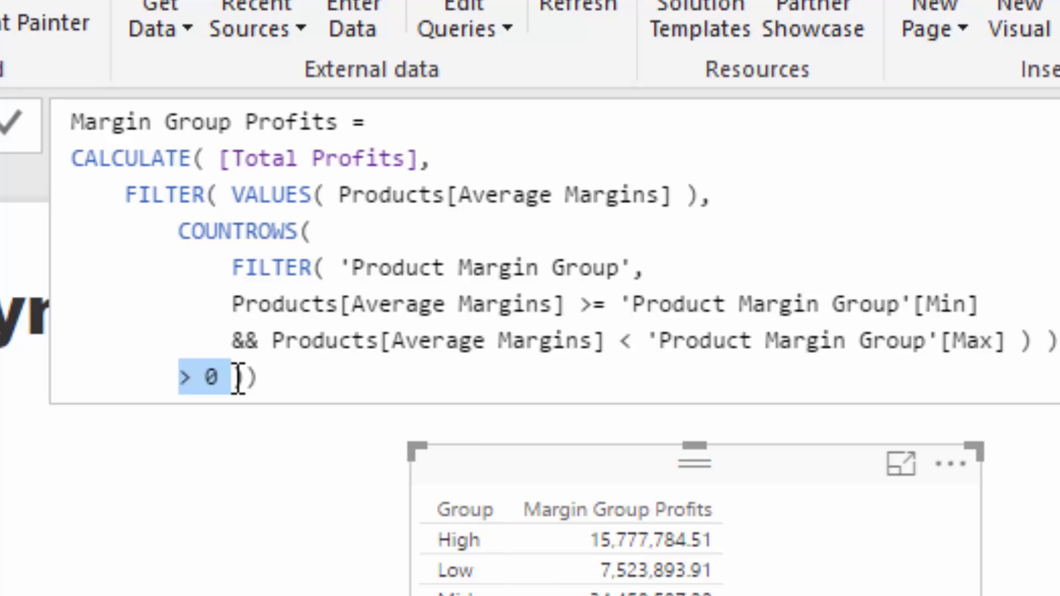
pyautogui.moveTo(231, 196); pyautogui.dragTo(712, 196)
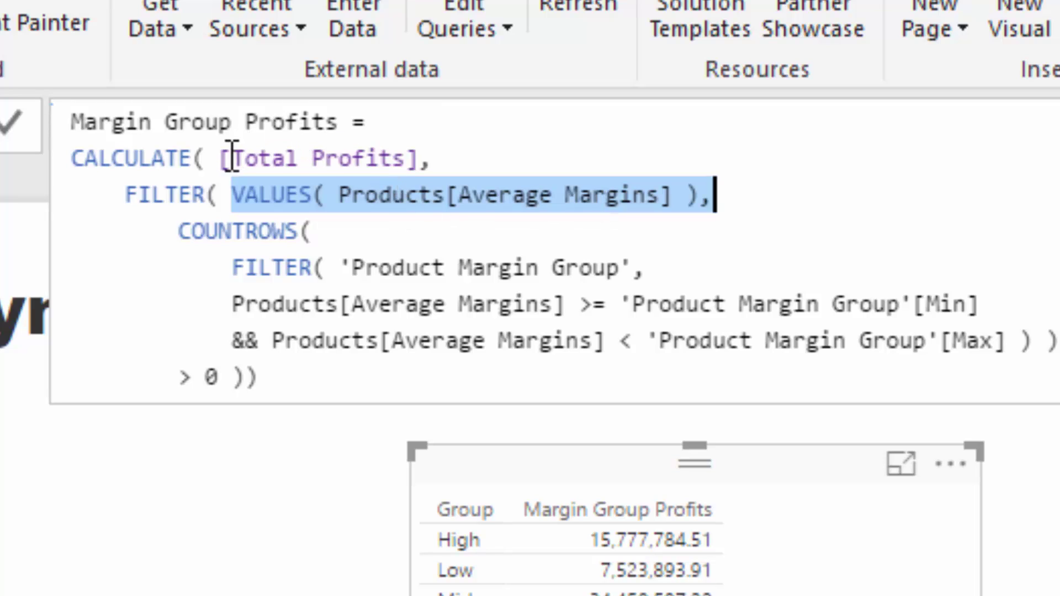
pyautogui.moveTo(220, 158); pyautogui.dragTo(419, 160)
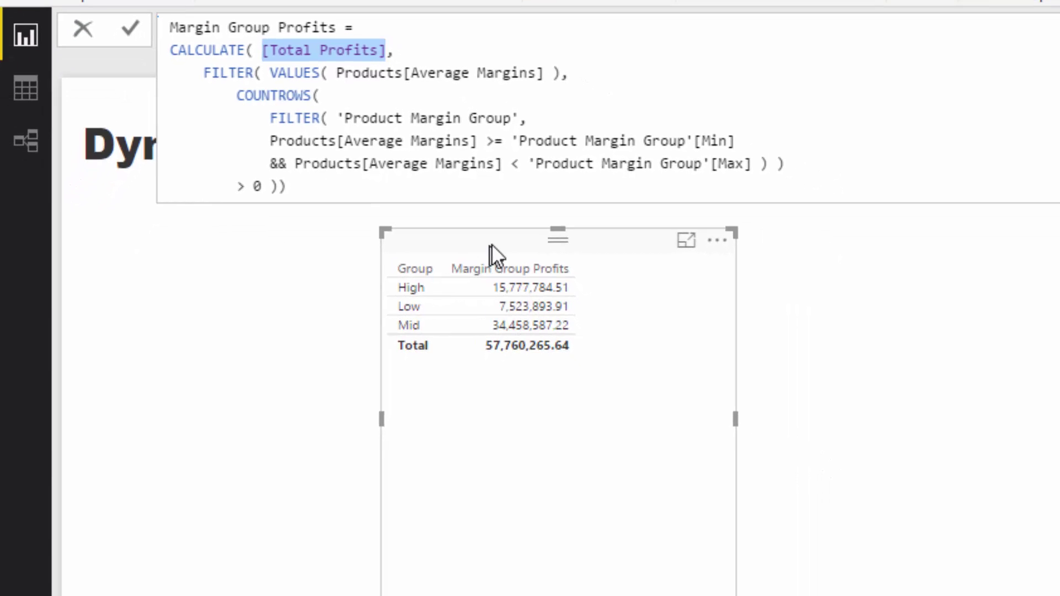
# Convert the group profits table to a matrix with Product Name as rows and Group as columns, widening and repositioning it to fit.
pyautogui.click(496, 243)
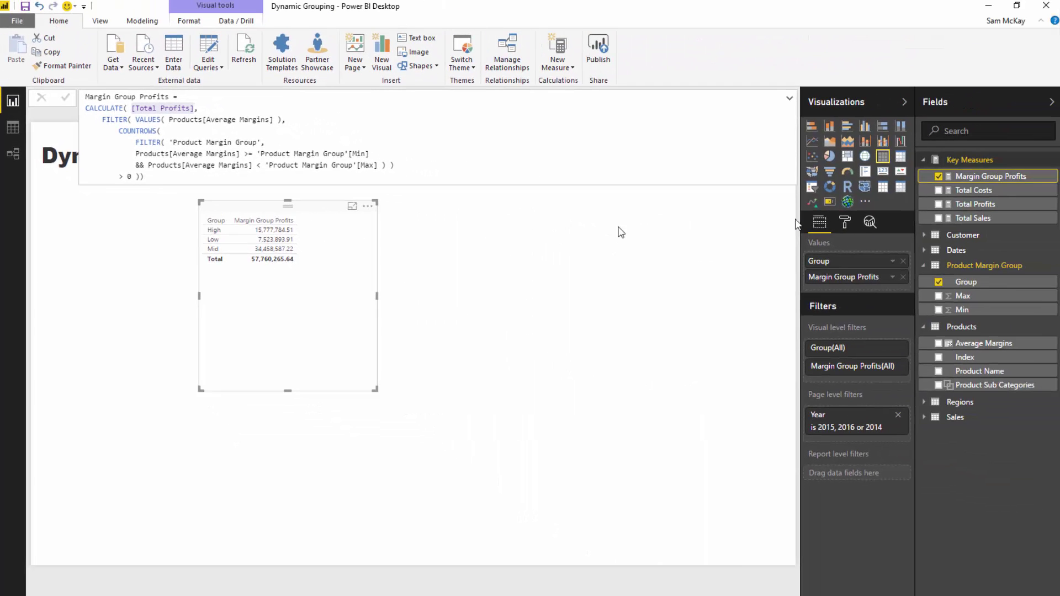
pyautogui.click(899, 159)
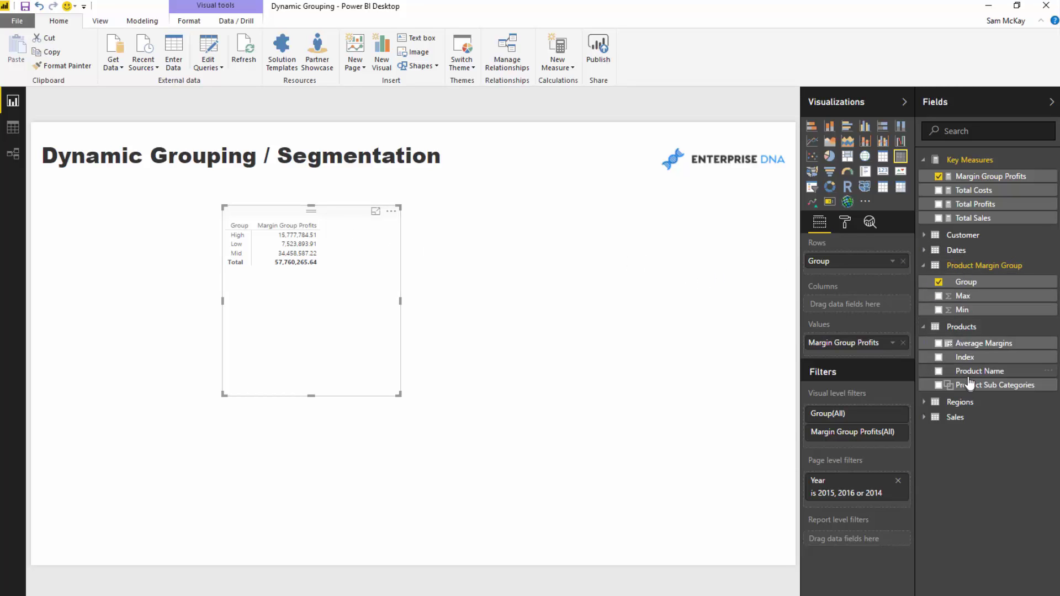
pyautogui.moveTo(971, 373); pyautogui.dragTo(811, 325)
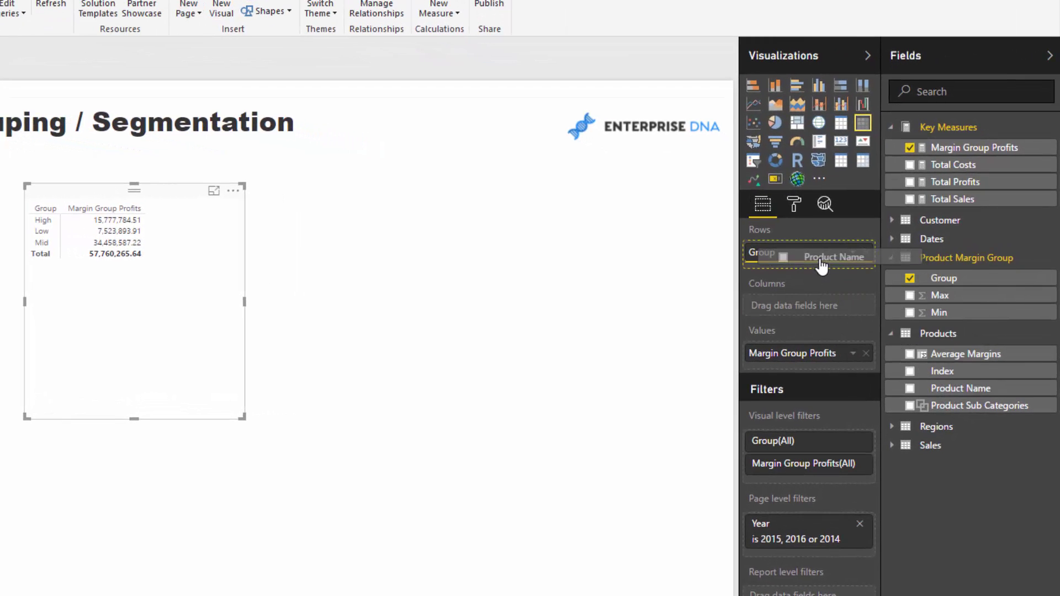
pyautogui.moveTo(245, 417); pyautogui.dragTo(358, 415)
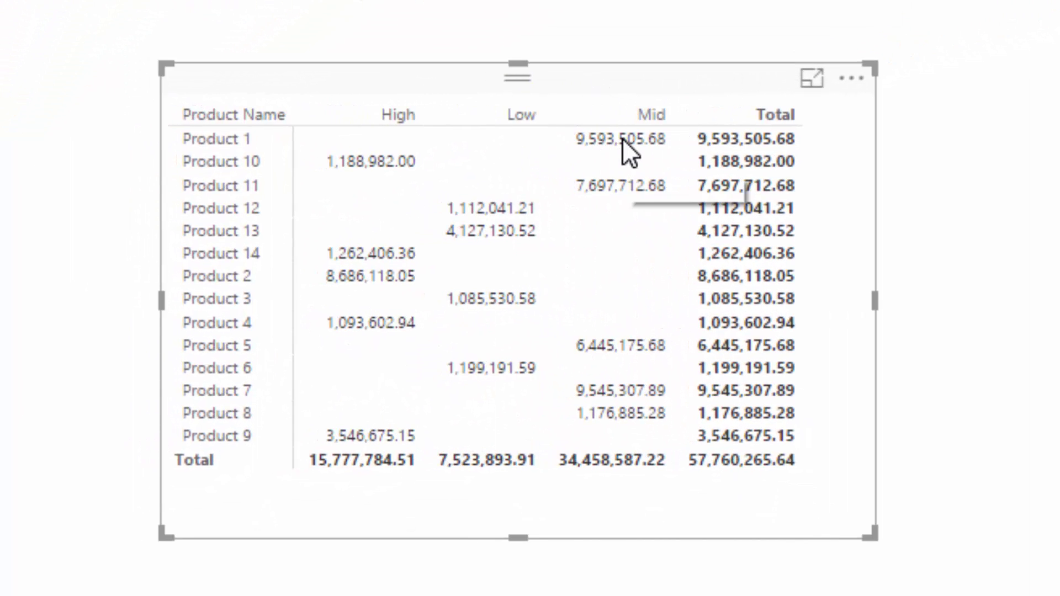
pyautogui.moveTo(622, 139)
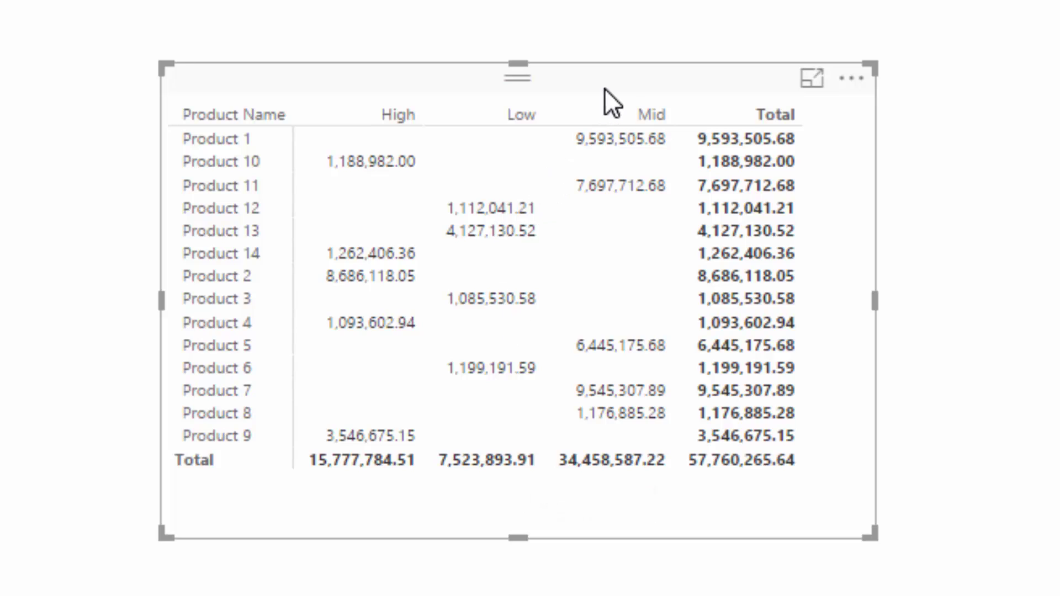
pyautogui.moveTo(604, 88); pyautogui.dragTo(644, 79)
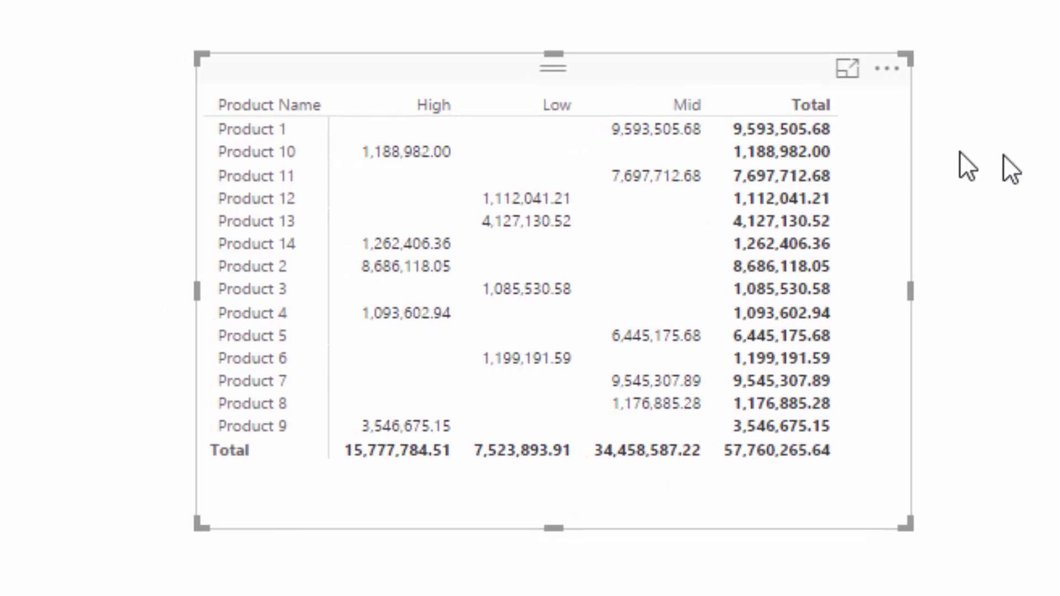
# Create a donut chart of Margin Group Profits by Group in the empty area beside the product matrix.
pyautogui.click(956, 184)
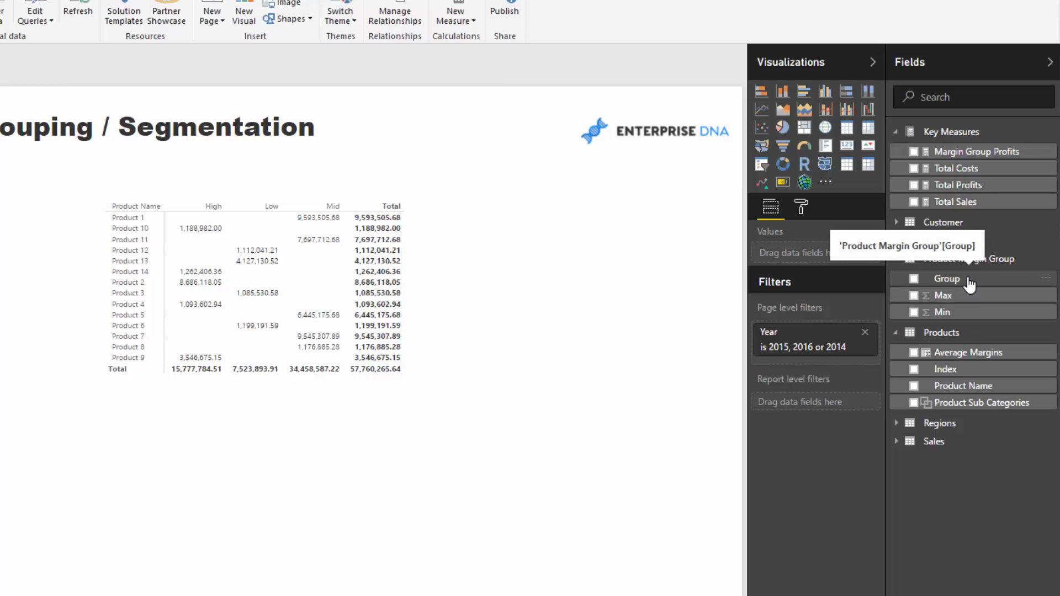
pyautogui.moveTo(842, 251); pyautogui.dragTo(831, 265)
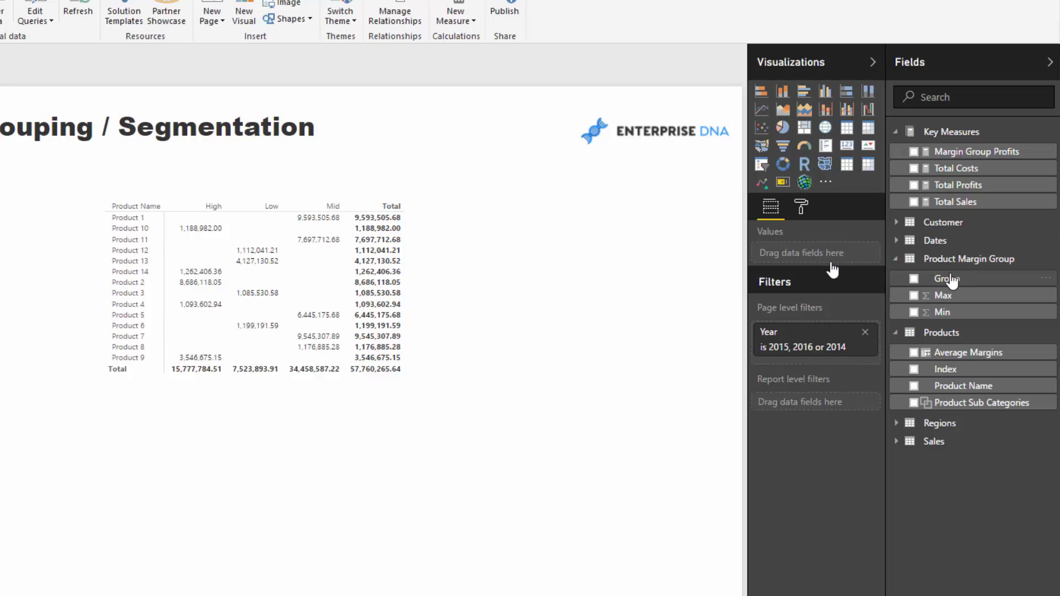
pyautogui.moveTo(194, 245); pyautogui.dragTo(183, 278)
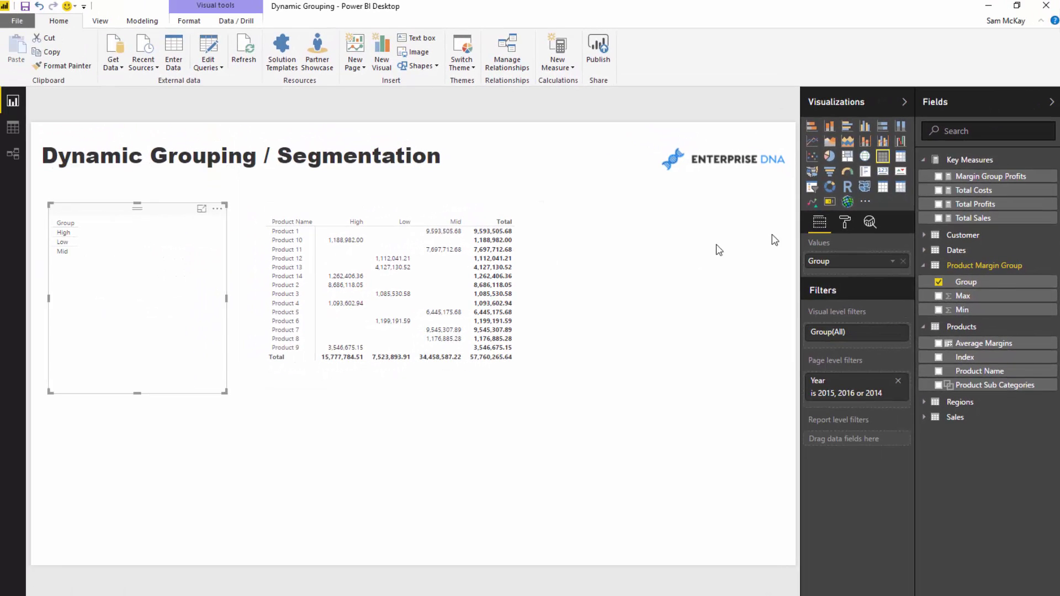
pyautogui.moveTo(949, 177); pyautogui.dragTo(845, 274)
pyautogui.click(824, 188)
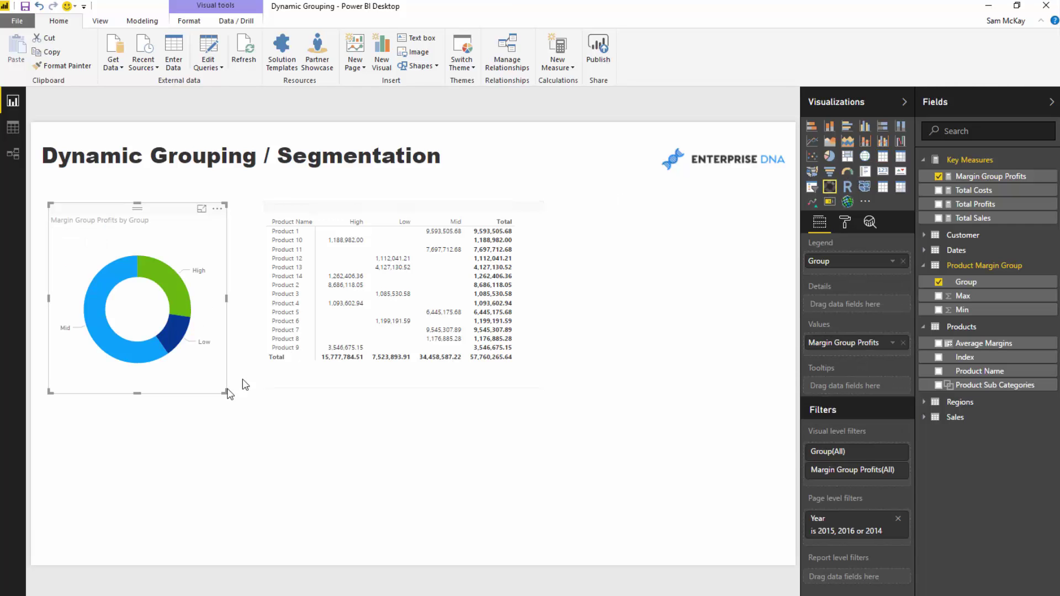
# Sort the donut chart by Margin Group Profits and resize it wider and shorter beside the matrix.
pyautogui.click(217, 209)
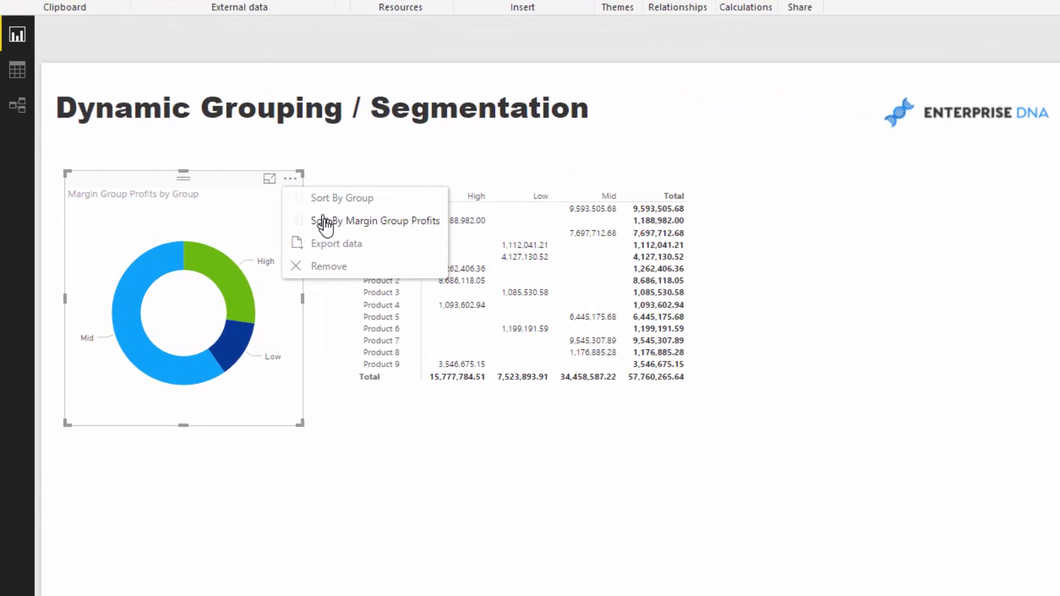
pyautogui.click(325, 221)
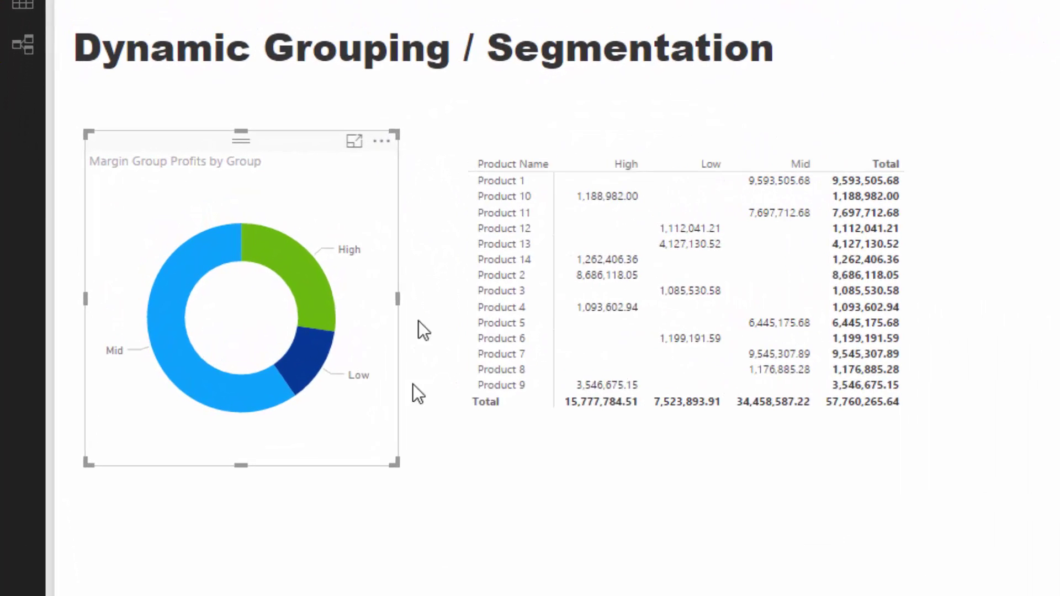
pyautogui.moveTo(414, 462); pyautogui.dragTo(449, 393)
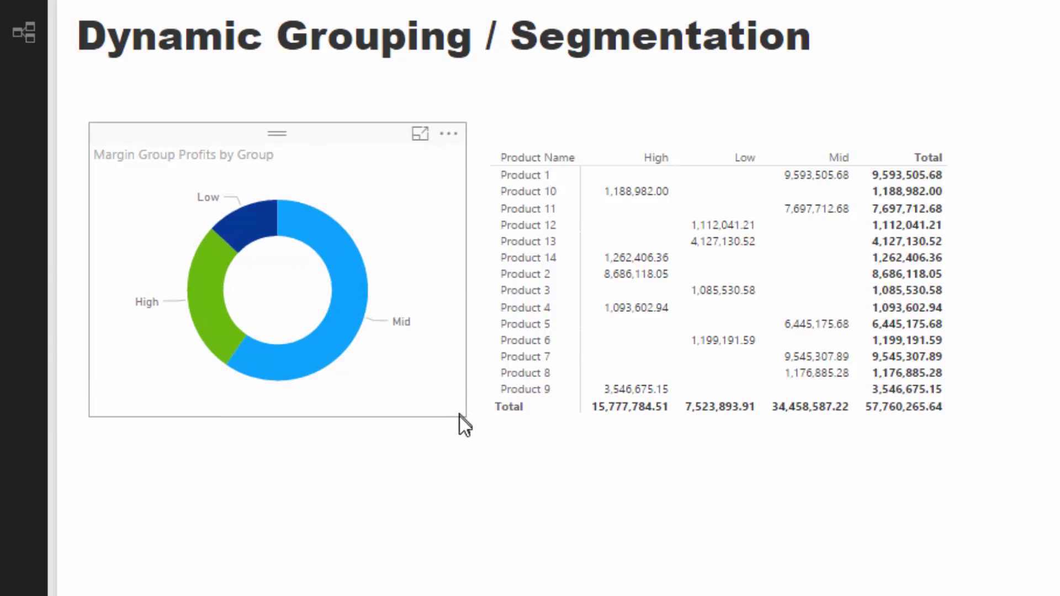
# Create a stacked bar chart of Margin Group Profits by Product Name in the empty area beneath the Enterprise DNA logo.
pyautogui.click(604, 160)
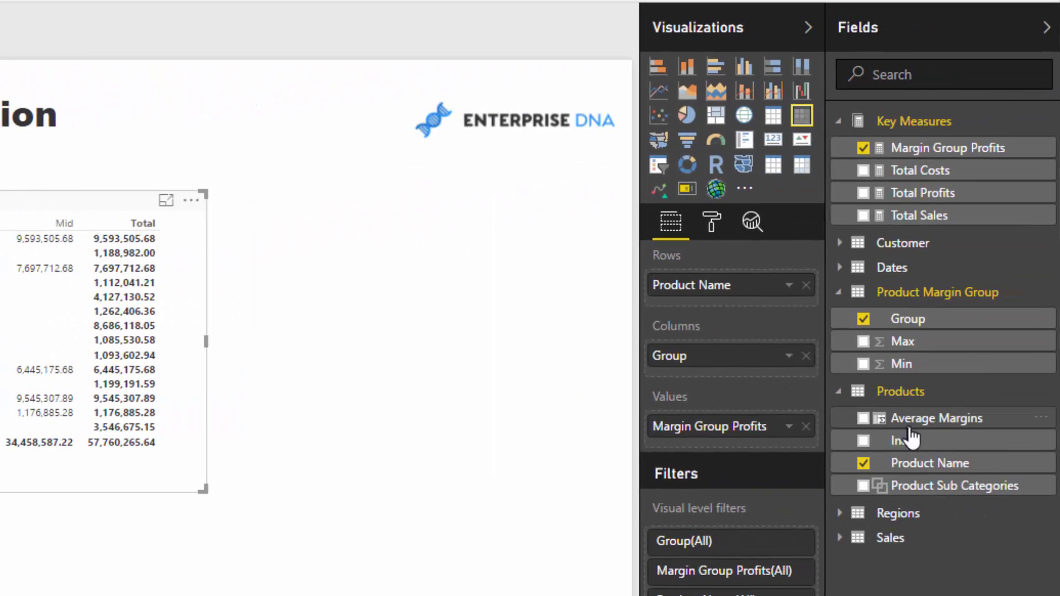
pyautogui.moveTo(1043, 457); pyautogui.dragTo(519, 307)
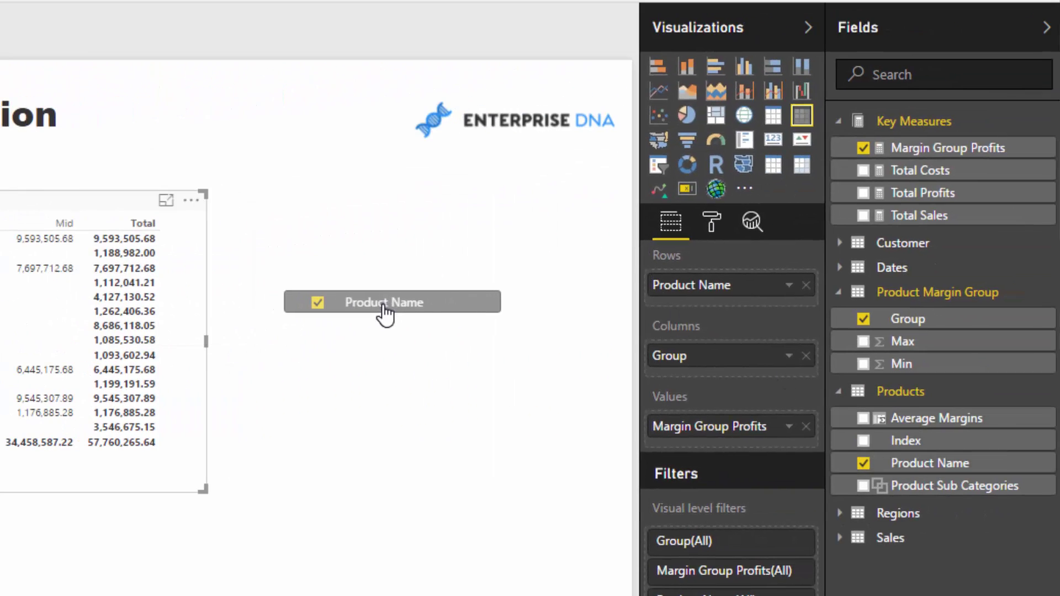
pyautogui.moveTo(385, 313); pyautogui.dragTo(386, 313)
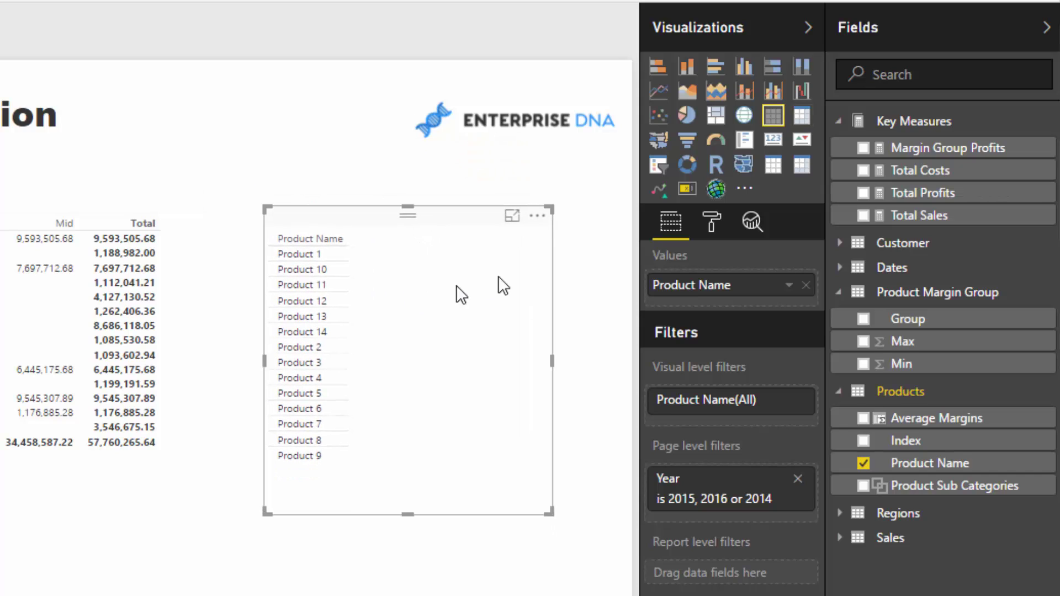
pyautogui.moveTo(916, 150); pyautogui.dragTo(740, 308)
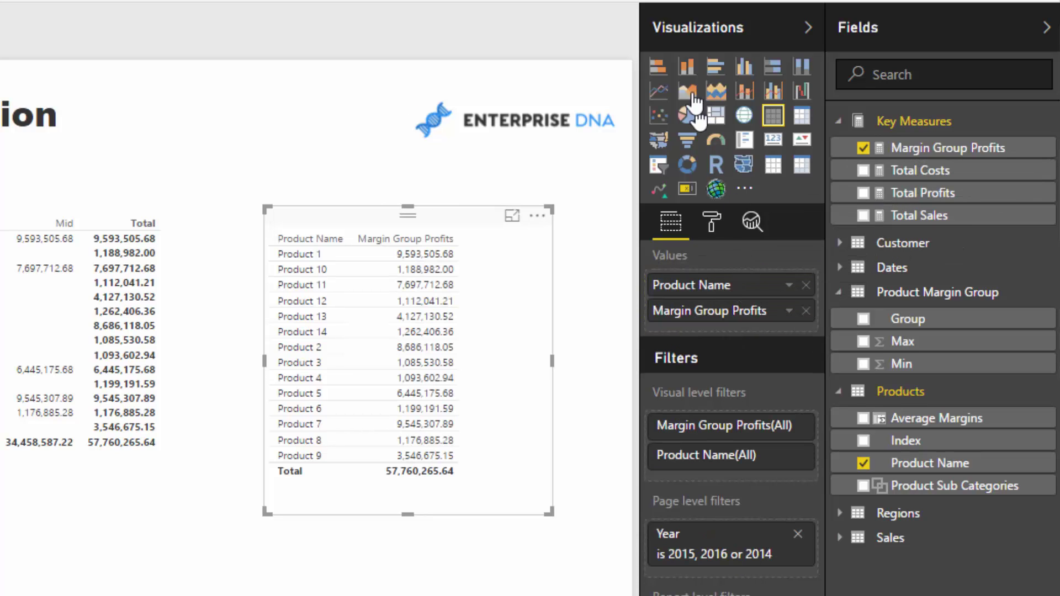
pyautogui.click(657, 67)
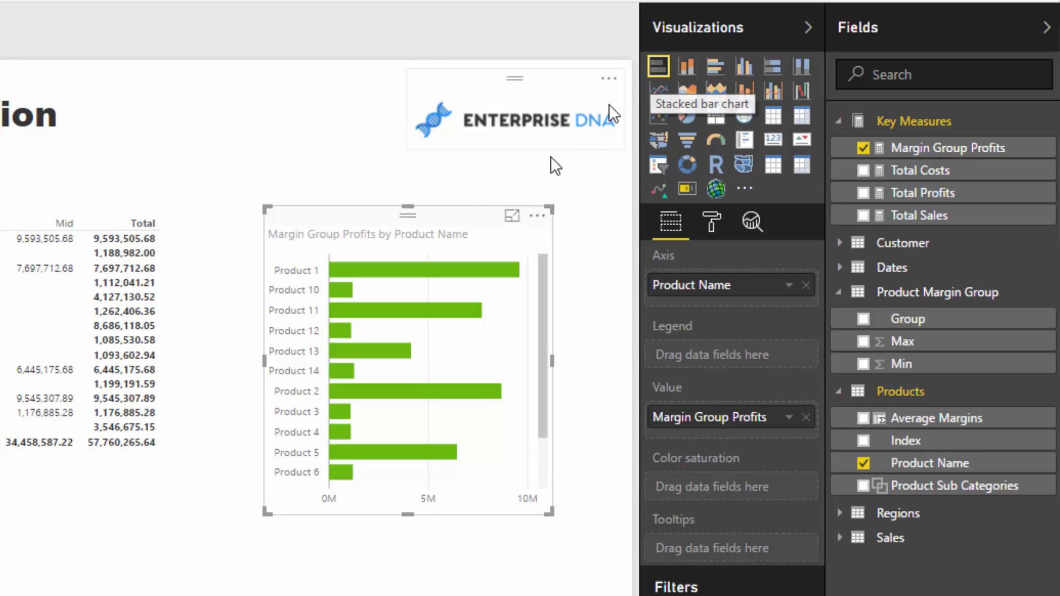
# Move the product bar chart closer to the matrix and sort it by Margin Group Profits.
pyautogui.moveTo(489, 220); pyautogui.dragTo(407, 205)
pyautogui.click(527, 215)
pyautogui.click(557, 264)
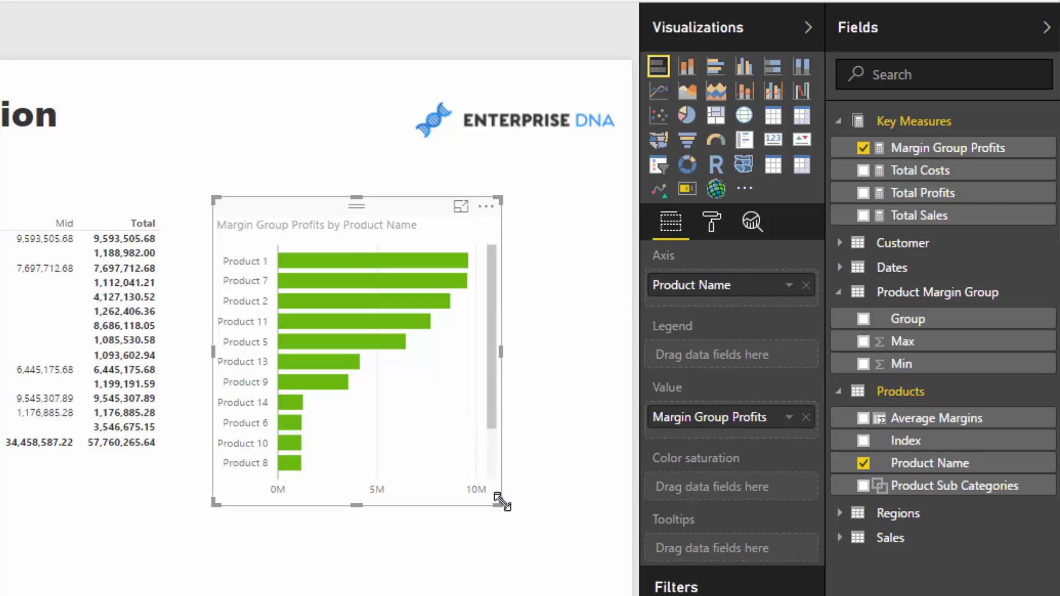
# Enlarge the bar chart to fit all products and add Group as its legend to colour the bars by margin group.
pyautogui.moveTo(502, 501); pyautogui.dragTo(574, 594)
pyautogui.moveTo(911, 323); pyautogui.dragTo(703, 358)
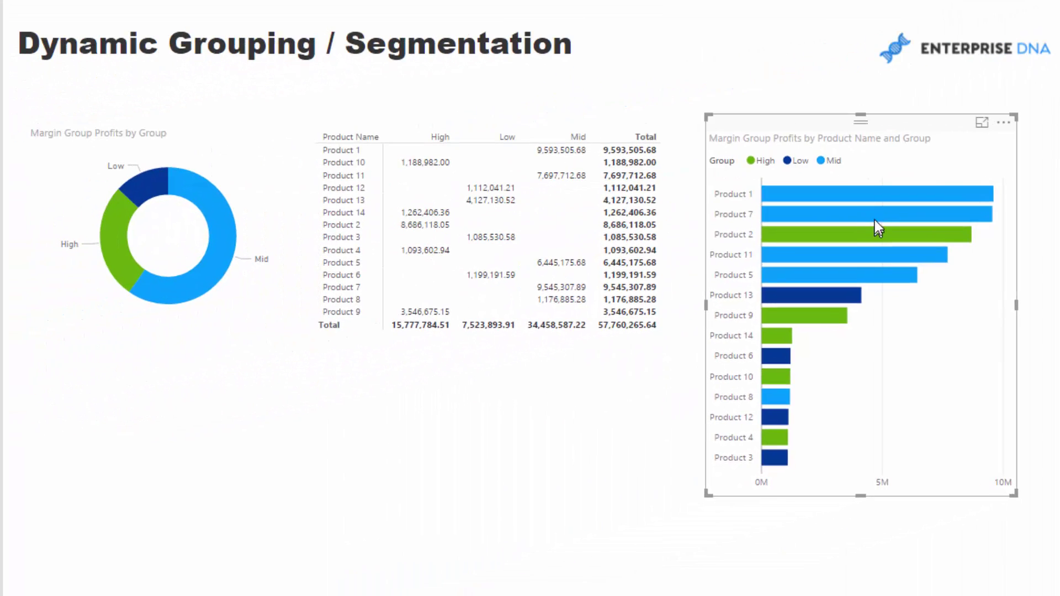
pyautogui.moveTo(777, 236)
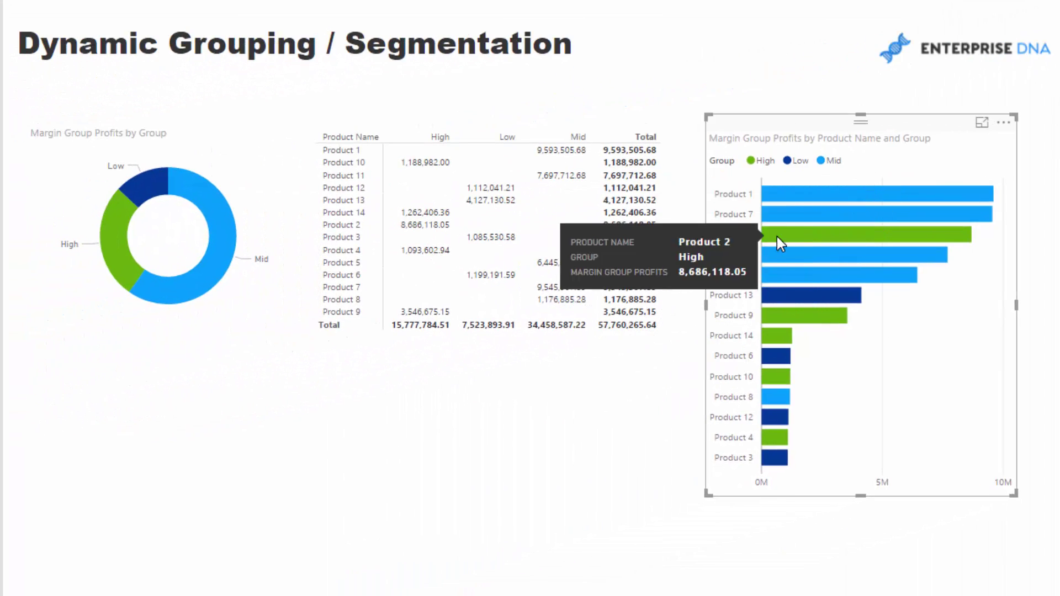